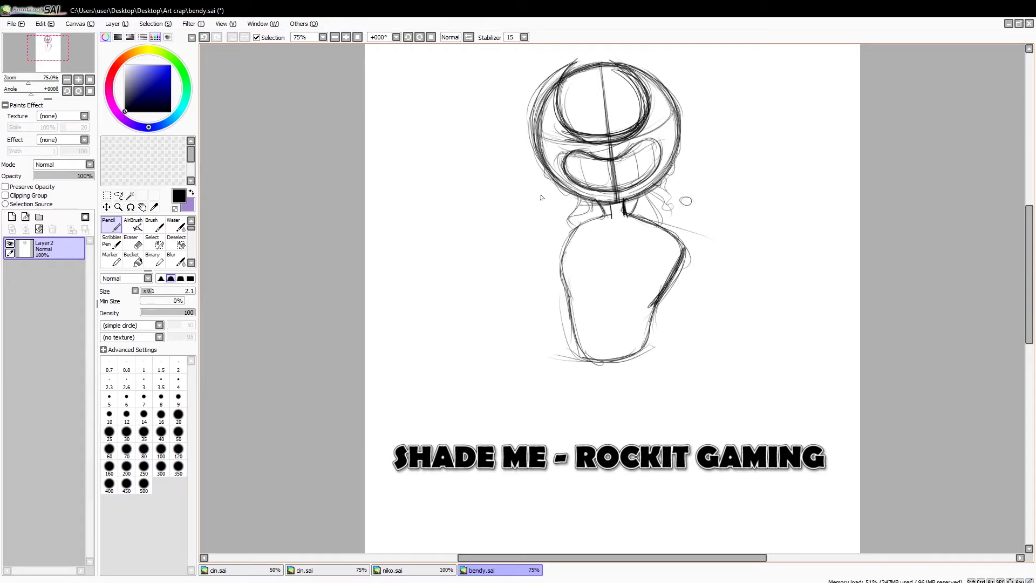
# Clear the lasso selection around the head and sketch the hips below the torso with the Pencil.
pyautogui.scroll(2, 610, 243)
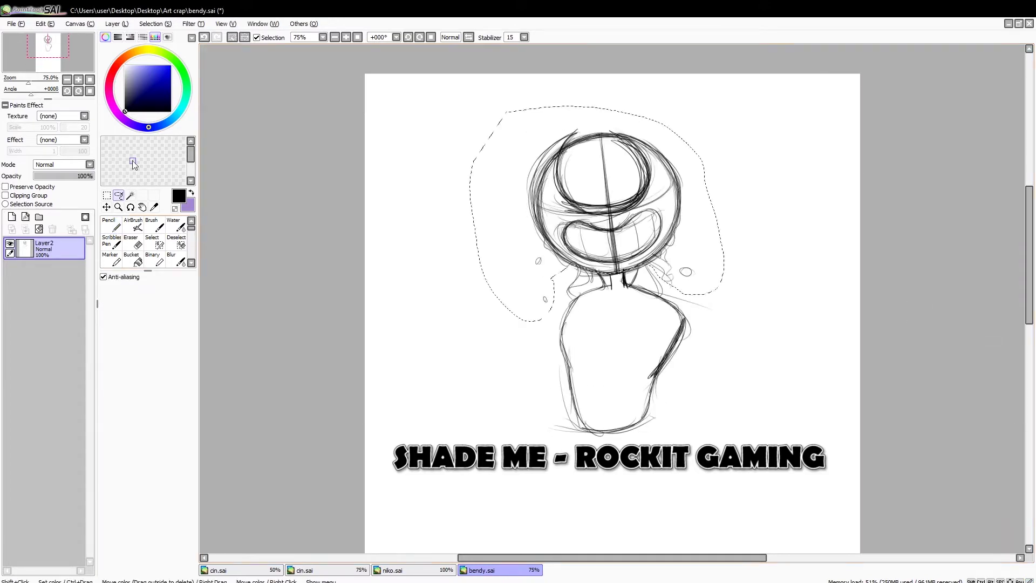
pyautogui.hotkey('ctrl', 'd')
pyautogui.click(111, 224)
pyautogui.scroll(-5, 610, 270)
pyautogui.moveTo(650, 208); pyautogui.dragTo(657, 356)
pyautogui.moveTo(575, 221)
pyautogui.mouseDown()
pyautogui.moveTo(558, 351)
pyautogui.moveTo(658, 362)
pyautogui.mouseUp()
pyautogui.scroll(1, 563, 365)
pyautogui.scroll(-5, 562, 365)
# Scale the sketched head, torso and hips down slightly with a free transform.
pyautogui.hotkey('ctrl', '-')
pyautogui.hotkey('ctrl', '-')
pyautogui.hotkey('ctrl', '-')
pyautogui.hotkey('ctrl', 't')
pyautogui.click(107, 354)
# Try to sketch a long, nearly straight leg tapering down from the hips.
pyautogui.hotkey('ctrl', '+')
pyautogui.hotkey('ctrl', '+')
pyautogui.hotkey('ctrl', '+')
pyautogui.hotkey('ctrl', '+')
pyautogui.hotkey('ctrl', '-')
pyautogui.scroll(-3, 610, 270)
pyautogui.moveTo(642, 189); pyautogui.dragTo(656, 389)
pyautogui.moveTo(605, 237); pyautogui.dragTo(626, 397)
pyautogui.scroll(2, 1026, 340)
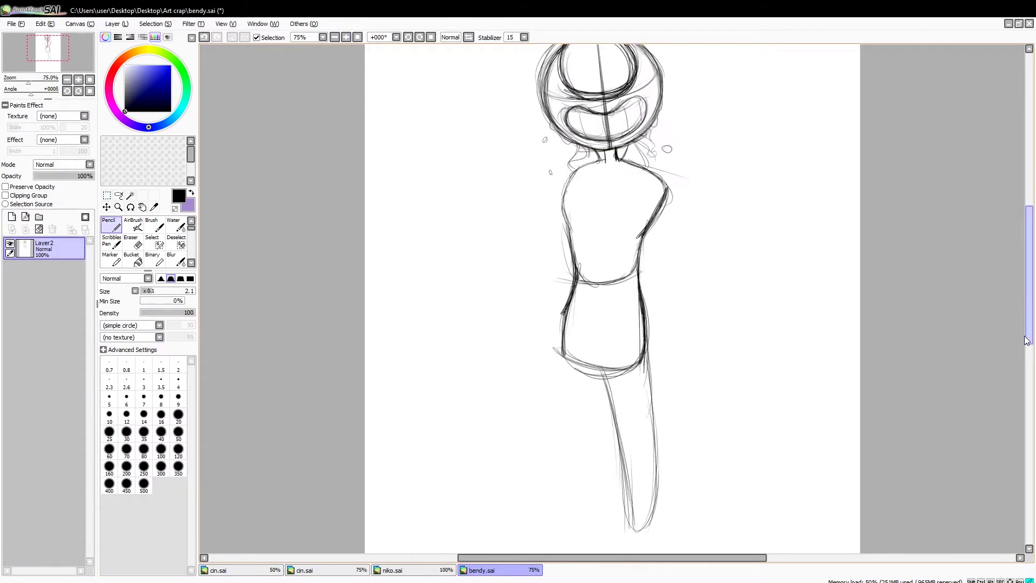
# Undo the strokes of the straight leg below the hips.
pyautogui.hotkey('ctrl', 'z')
pyautogui.hotkey('ctrl', 'z')
pyautogui.hotkey('ctrl', '-')
pyautogui.hotkey('ctrl', 'z')
pyautogui.hotkey('ctrl', 'z')
pyautogui.hotkey('ctrl', 'z')
pyautogui.hotkey('ctrl', '-')
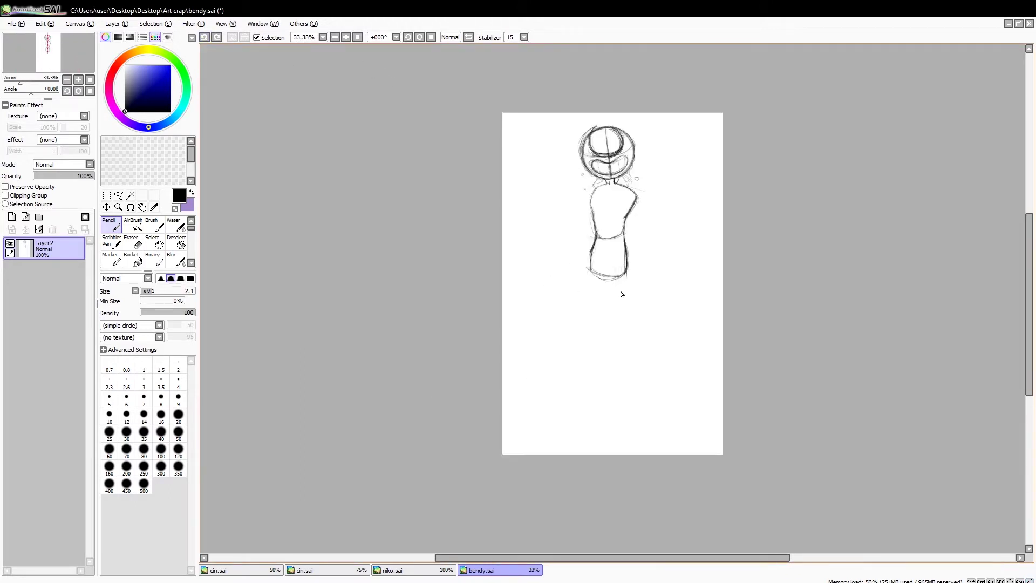
# Undo the trial guide lines for the legs under the hips.
pyautogui.hotkey('ctrl', 'z')
pyautogui.hotkey('ctrl', 'z')
pyautogui.hotkey('ctrl', 'z')
pyautogui.hotkey('ctrl', 'z')
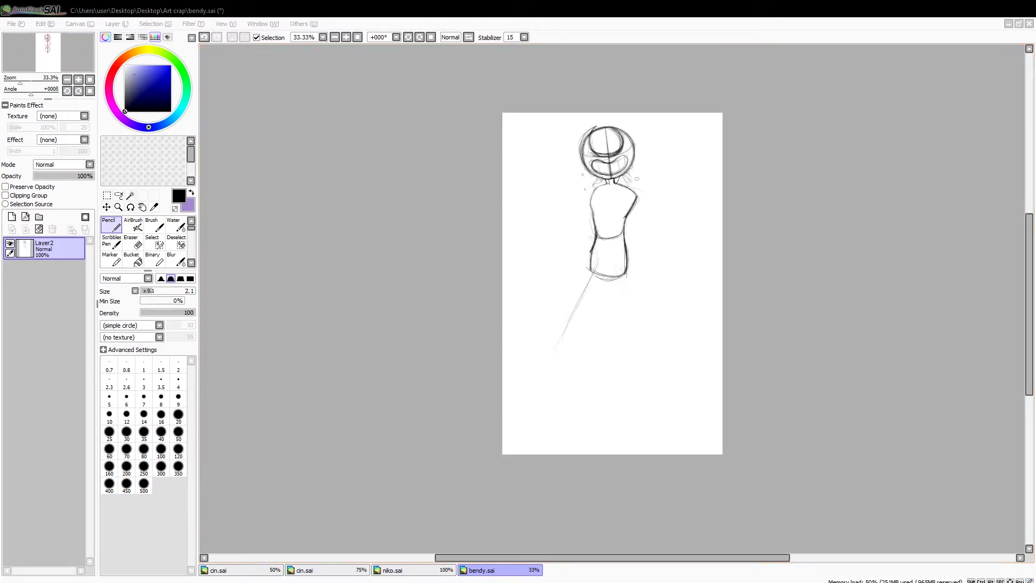
pyautogui.hotkey('ctrl', 'z')
pyautogui.hotkey('ctrl', 'z')
pyautogui.hotkey('ctrl', 'z')
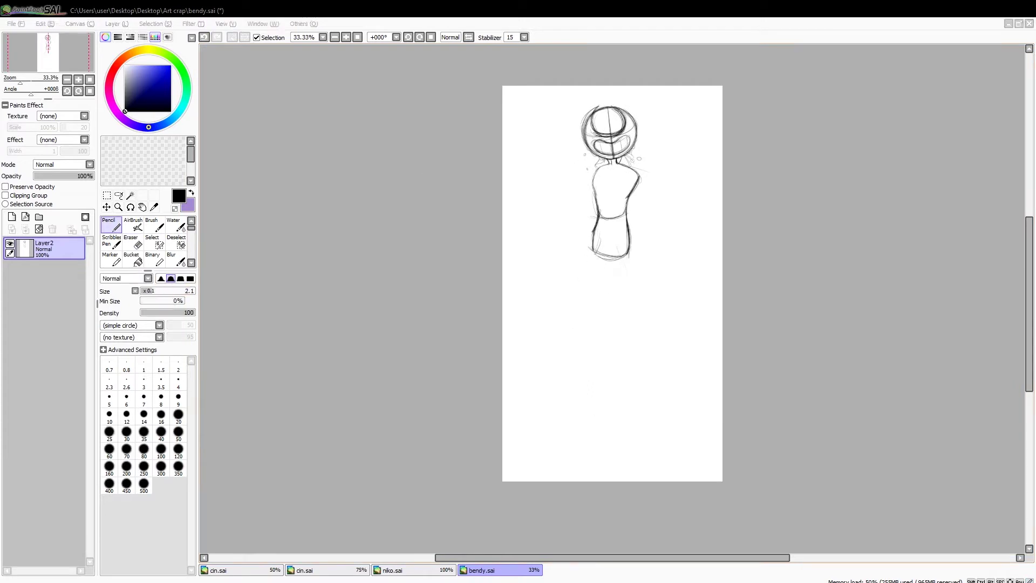
pyautogui.hotkey('ctrl', 'z')
pyautogui.hotkey('ctrl', 'z')
# Try leg lines running down from the hips, undoing each attempt.
pyautogui.moveTo(590, 249)
pyautogui.mouseDown()
pyautogui.moveTo(594, 363)
pyautogui.moveTo(629, 363)
pyautogui.mouseUp()
pyautogui.hotkey('ctrl', 'z')
pyautogui.hotkey('ctrl', 'z')
pyautogui.moveTo(589, 255)
pyautogui.mouseDown()
pyautogui.moveTo(609, 264)
pyautogui.moveTo(585, 343)
pyautogui.moveTo(607, 249)
pyautogui.moveTo(606, 428)
pyautogui.mouseUp()
pyautogui.hotkey('ctrl', 'z')
pyautogui.hotkey('ctrl', 'z')
# Roughly sketch one leg bent back at the knee and one standing leg below the hips, and save the drawing.
pyautogui.moveTo(593, 253)
pyautogui.mouseDown()
pyautogui.moveTo(542, 334)
pyautogui.moveTo(654, 460)
pyautogui.moveTo(626, 351)
pyautogui.moveTo(646, 431)
pyautogui.moveTo(669, 426)
pyautogui.mouseUp()
pyautogui.moveTo(626, 267); pyautogui.dragTo(613, 353)
pyautogui.moveTo(596, 248); pyautogui.dragTo(529, 332)
pyautogui.moveTo(605, 305); pyautogui.dragTo(578, 332)
pyautogui.moveTo(634, 247); pyautogui.dragTo(645, 399)
pyautogui.moveTo(604, 337); pyautogui.dragTo(620, 456)
pyautogui.scroll(2, 620, 378)
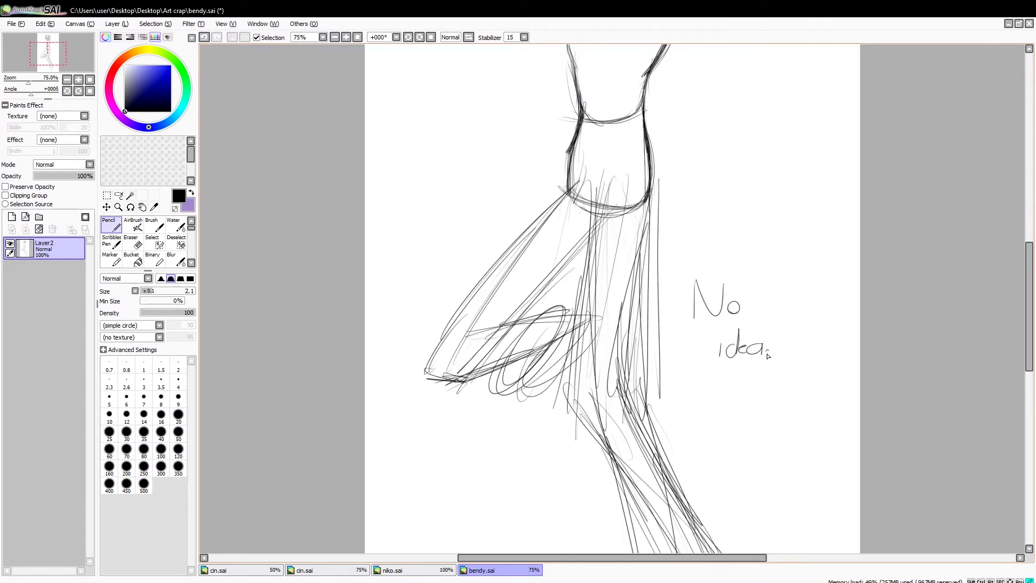
pyautogui.scroll(5, 620, 324)
pyautogui.hotkey('ctrl', 's')
# Try to sketch an arm reaching down and outward from the shoulder with an open hand.
pyautogui.scroll(1, 684, 296)
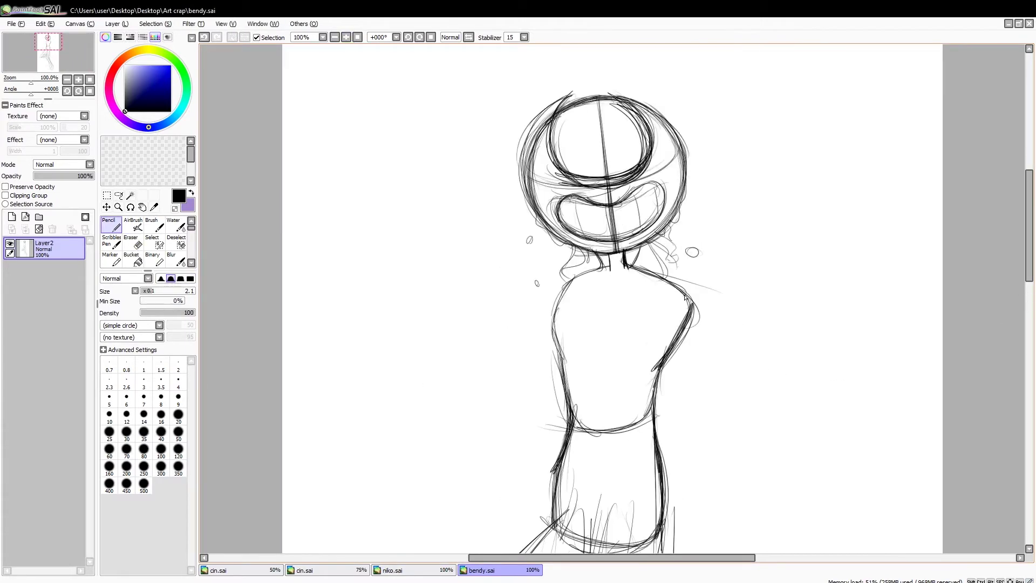
pyautogui.moveTo(688, 294)
pyautogui.mouseDown()
pyautogui.moveTo(734, 426)
pyautogui.moveTo(704, 434)
pyautogui.mouseUp()
pyautogui.scroll(-2, 701, 378)
pyautogui.moveTo(699, 339); pyautogui.dragTo(774, 432)
pyautogui.moveTo(782, 423); pyautogui.dragTo(769, 447)
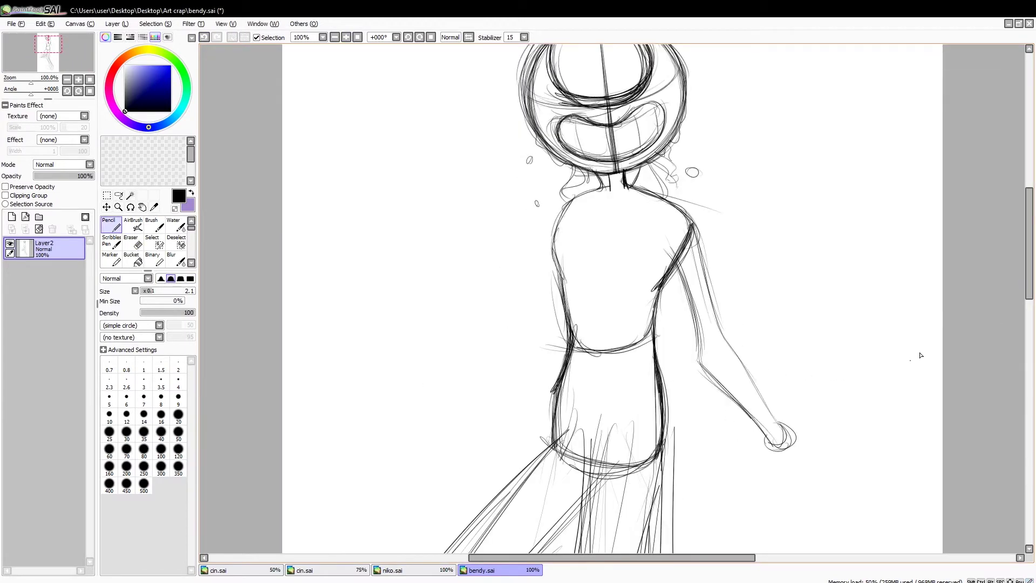
pyautogui.scroll(-1, 918, 354)
pyautogui.moveTo(820, 397); pyautogui.dragTo(863, 387)
pyautogui.scroll(-2, 819, 370)
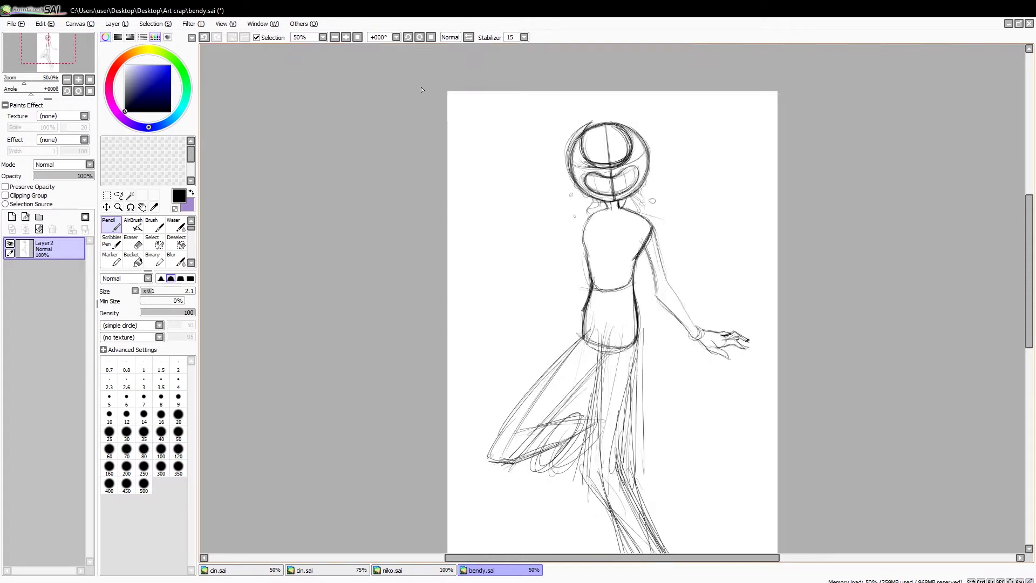
# Undo the outstretched arm and its open hand.
pyautogui.scroll(2, 819, 370)
pyautogui.hotkey('ctrl', 'z')
pyautogui.hotkey('ctrl', 'z')
pyautogui.hotkey('ctrl', 'z')
pyautogui.hotkey('ctrl', 'z')
# Sketch the arm bent at the elbow toward the hip, replacing the scribbled hand with a wrist cuff and palm.
pyautogui.moveTo(664, 181)
pyautogui.mouseDown()
pyautogui.moveTo(742, 302)
pyautogui.moveTo(728, 293)
pyautogui.mouseUp()
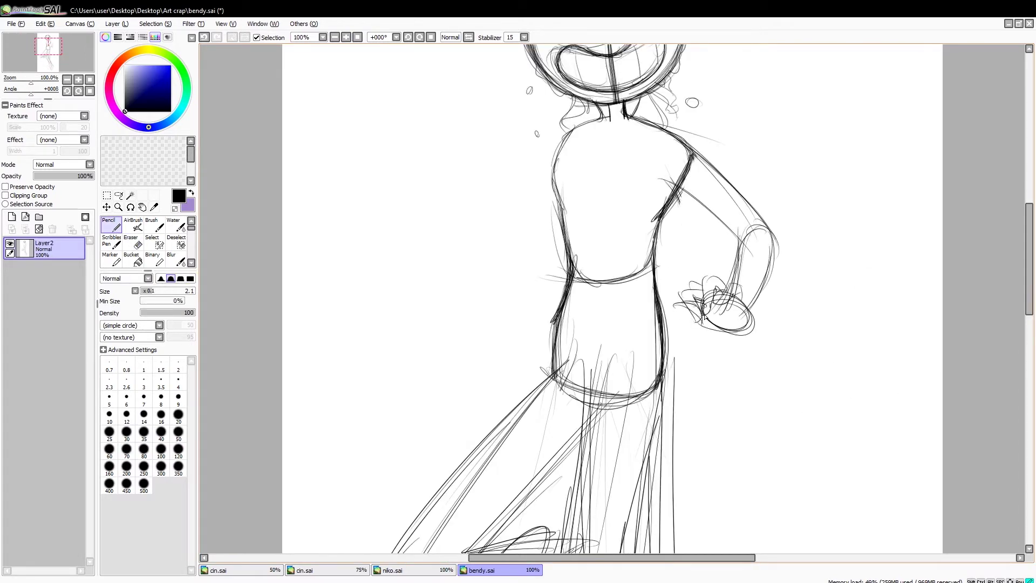
pyautogui.scroll(2, 717, 326)
pyautogui.scroll(-1, 718, 327)
pyautogui.hotkey('ctrl', 'z')
pyautogui.moveTo(752, 396); pyautogui.dragTo(704, 402)
pyautogui.moveTo(696, 416); pyautogui.dragTo(752, 410)
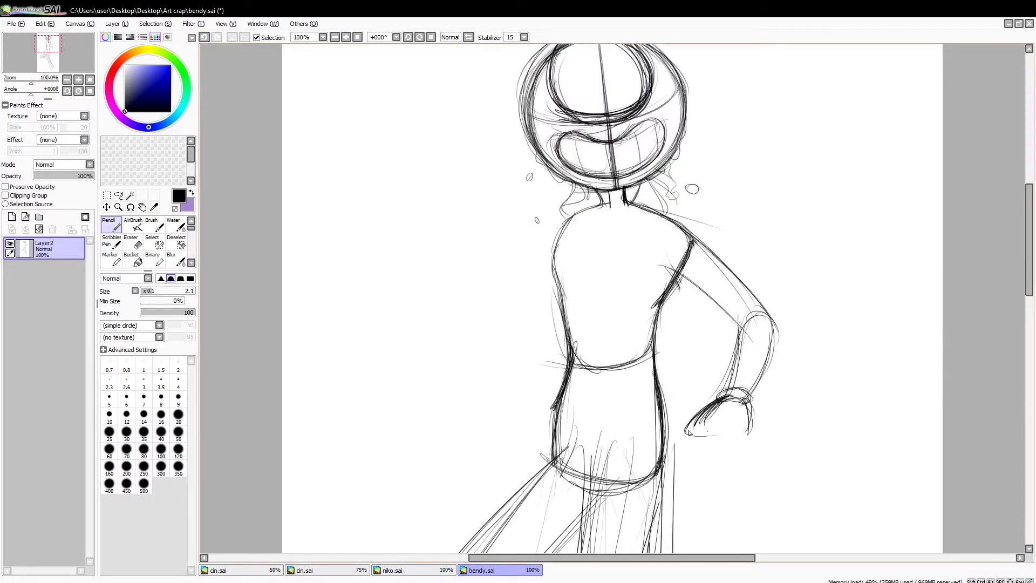
# Sketch the fingers hanging from the palm of the hand near the hip.
pyautogui.scroll(-1, 735, 397)
pyautogui.moveTo(693, 363); pyautogui.dragTo(700, 396)
pyautogui.moveTo(723, 345); pyautogui.dragTo(726, 381)
pyautogui.scroll(-1, 723, 348)
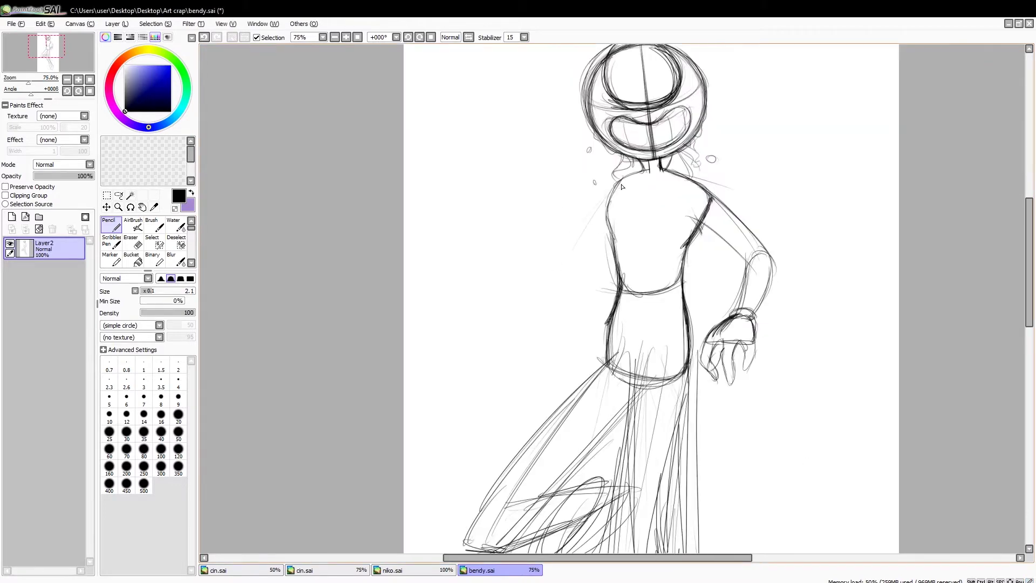
# Sketch the opposite arm bent at the elbow with its forearm raised.
pyautogui.moveTo(542, 202); pyautogui.dragTo(599, 296)
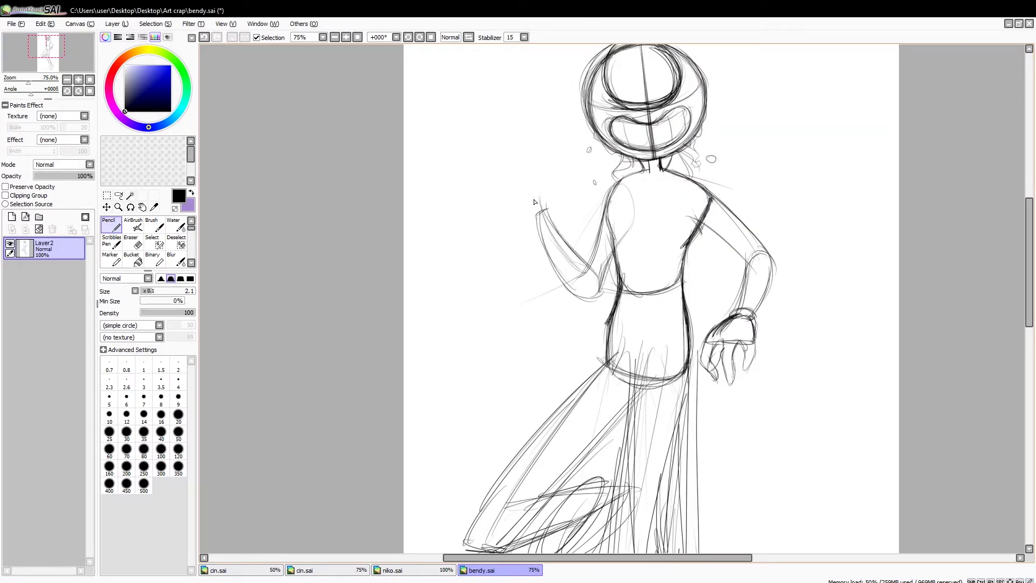
pyautogui.moveTo(576, 182); pyautogui.dragTo(594, 199)
pyautogui.scroll(-1, 594, 198)
pyautogui.scroll(1, 593, 198)
pyautogui.moveTo(536, 213); pyautogui.dragTo(601, 299)
# Reinforce the upper-arm and shoulder lines of both arms.
pyautogui.moveTo(606, 196); pyautogui.dragTo(599, 267)
pyautogui.moveTo(684, 224); pyautogui.dragTo(754, 264)
pyautogui.moveTo(713, 200); pyautogui.dragTo(752, 315)
pyautogui.moveTo(607, 181)
pyautogui.mouseDown()
pyautogui.moveTo(602, 218)
pyautogui.moveTo(566, 272)
pyautogui.mouseUp()
# Outline the round head and its crescent horns on Layer3 over the faded sketch, checking the shape in mirrored view.
pyautogui.scroll(2, 659, 227)
pyautogui.scroll(-5, 1008, 392)
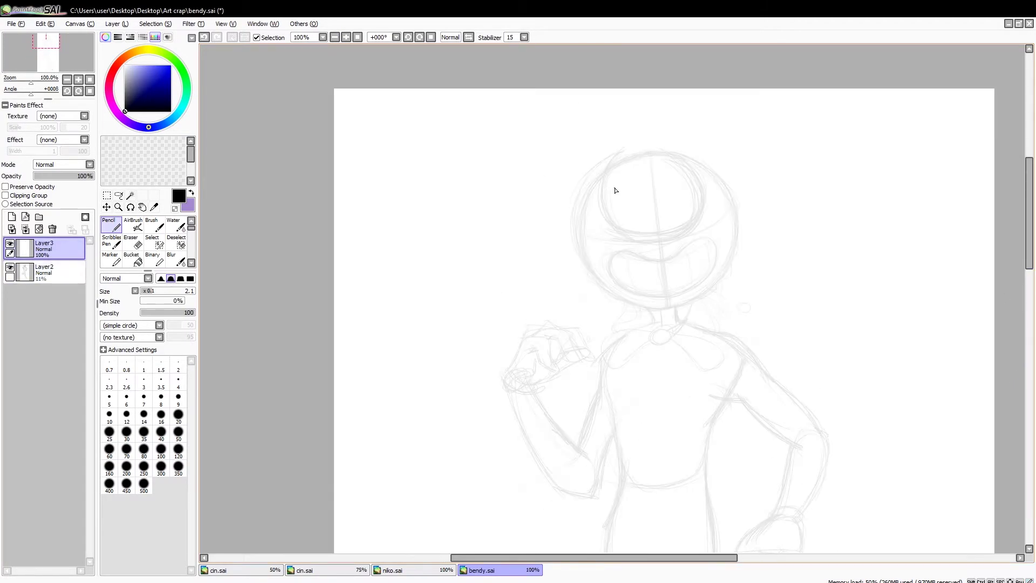
pyautogui.moveTo(619, 151)
pyautogui.mouseDown()
pyautogui.moveTo(670, 231)
pyautogui.moveTo(739, 167)
pyautogui.mouseUp()
pyautogui.moveTo(740, 243); pyautogui.dragTo(625, 311)
pyautogui.press('h')
pyautogui.moveTo(655, 213); pyautogui.dragTo(625, 286)
pyautogui.moveTo(597, 233)
pyautogui.mouseDown()
pyautogui.moveTo(599, 149)
pyautogui.moveTo(574, 270)
pyautogui.mouseUp()
pyautogui.press('h')
pyautogui.moveTo(701, 173); pyautogui.dragTo(619, 225)
pyautogui.moveTo(597, 264)
pyautogui.mouseDown()
pyautogui.moveTo(706, 195)
pyautogui.moveTo(722, 246)
pyautogui.mouseUp()
pyautogui.hotkey('ctrl', 'z')
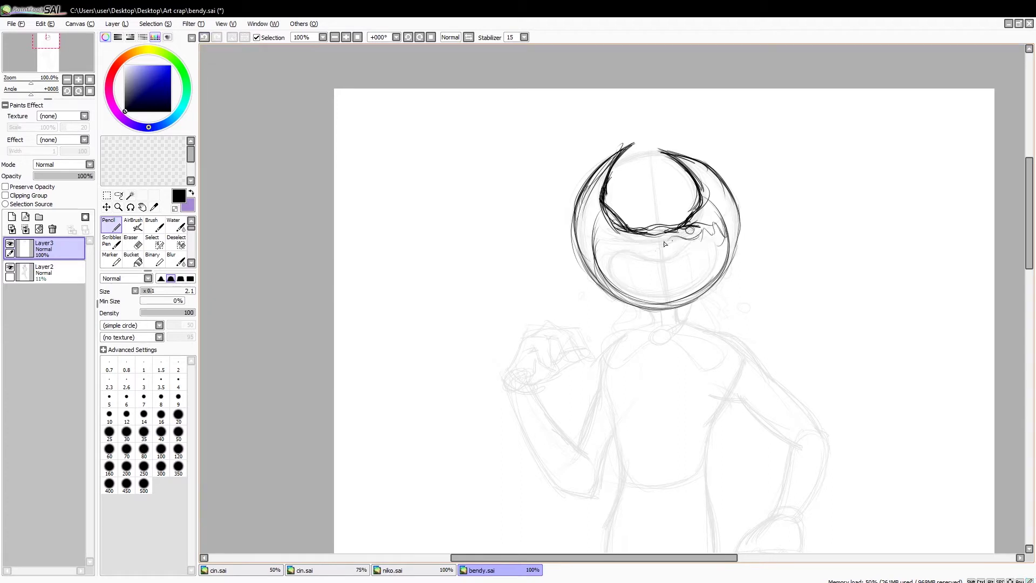
# Draw the wide toothy grin and the brow curve inside the head.
pyautogui.moveTo(622, 259)
pyautogui.mouseDown()
pyautogui.moveTo(618, 283)
pyautogui.moveTo(655, 261)
pyautogui.moveTo(679, 296)
pyautogui.moveTo(653, 302)
pyautogui.mouseUp()
pyautogui.moveTo(702, 237); pyautogui.dragTo(711, 269)
pyautogui.moveTo(613, 211); pyautogui.dragTo(696, 208)
# Draw ink drips beneath the head and a bow tie with a round knot at the neck.
pyautogui.scroll(-3, 712, 182)
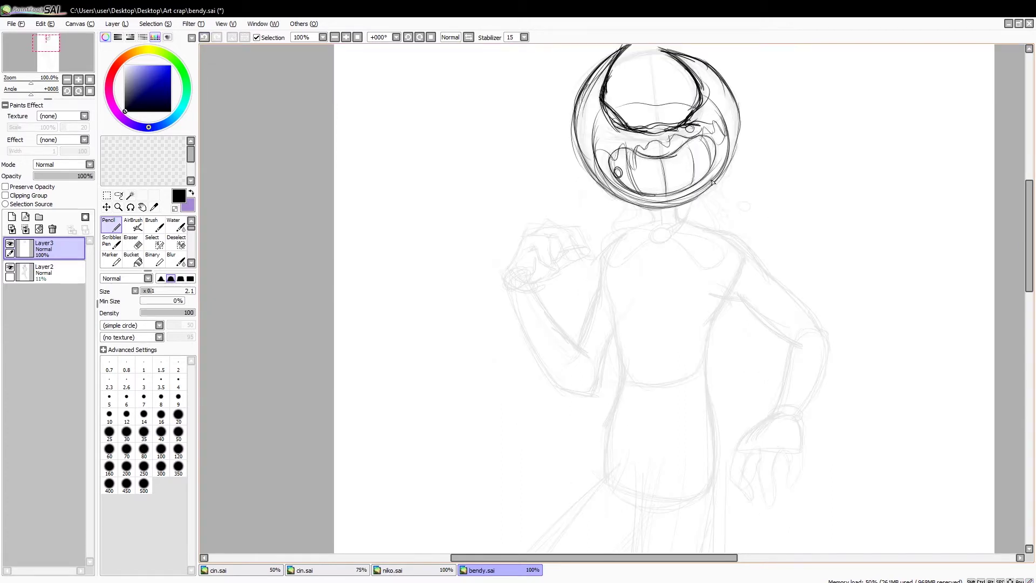
pyautogui.moveTo(628, 204); pyautogui.dragTo(615, 227)
pyautogui.moveTo(650, 233); pyautogui.dragTo(653, 238)
pyautogui.moveTo(659, 230); pyautogui.dragTo(653, 235)
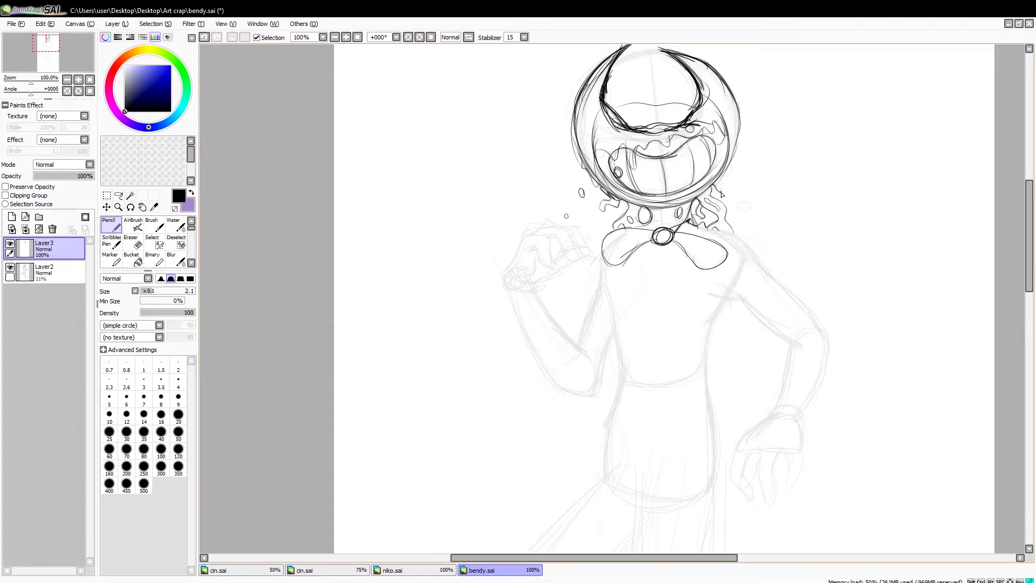
# Outline the arm bent toward the hip and the sides of the torso and hips.
pyautogui.moveTo(763, 267); pyautogui.dragTo(788, 426)
pyautogui.moveTo(775, 406); pyautogui.dragTo(738, 293)
pyautogui.moveTo(703, 365); pyautogui.dragTo(715, 488)
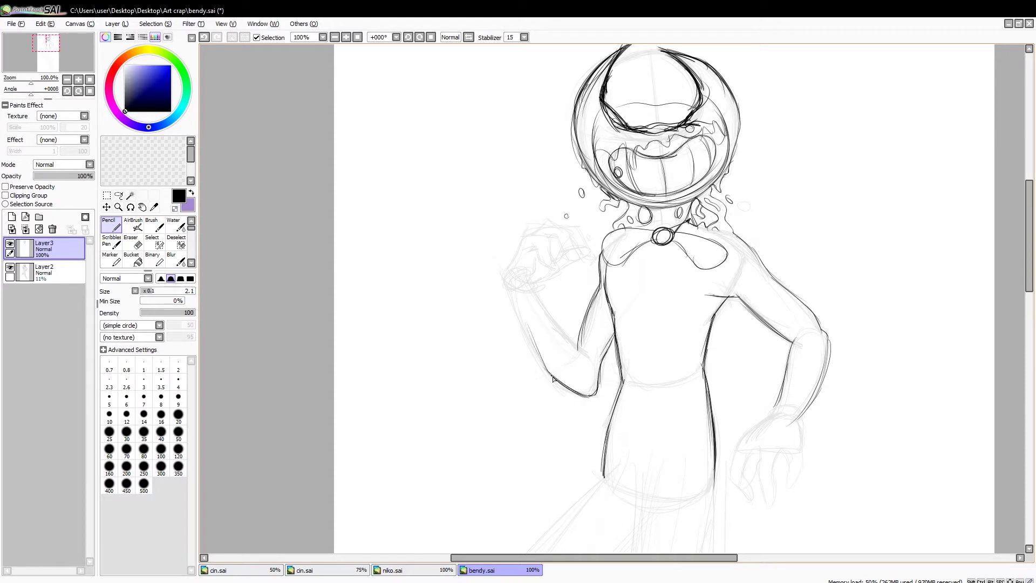
# Outline the raised forearm with its wrist cuff and curled hand, plus the cuffed hand near the hip.
pyautogui.moveTo(553, 379); pyautogui.dragTo(505, 285)
pyautogui.moveTo(537, 297); pyautogui.dragTo(591, 359)
pyautogui.moveTo(537, 282); pyautogui.dragTo(540, 296)
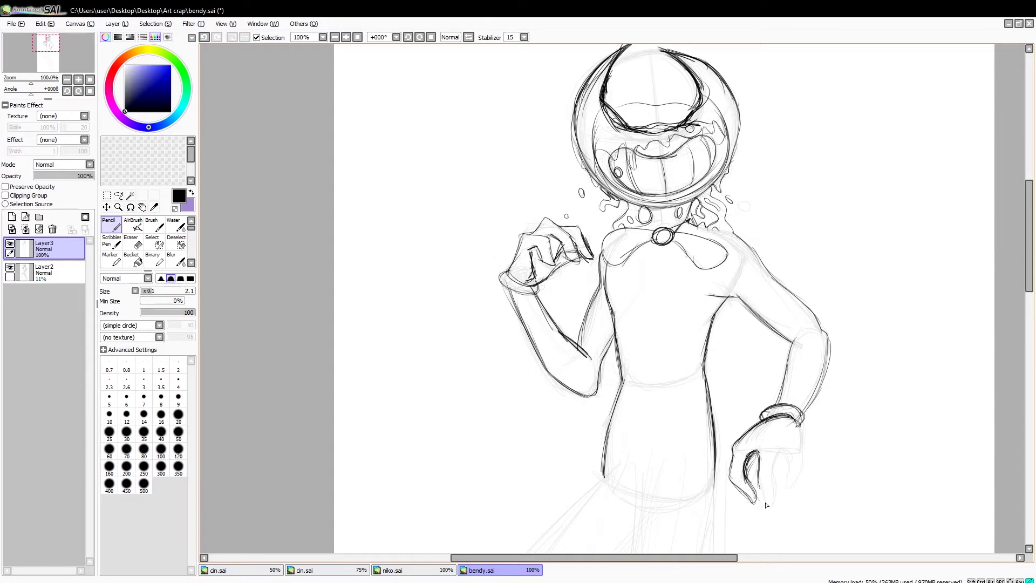
# Add a new layer above Layer3.
pyautogui.scroll(-5, 1027, 291)
pyautogui.scroll(-3, 366, 236)
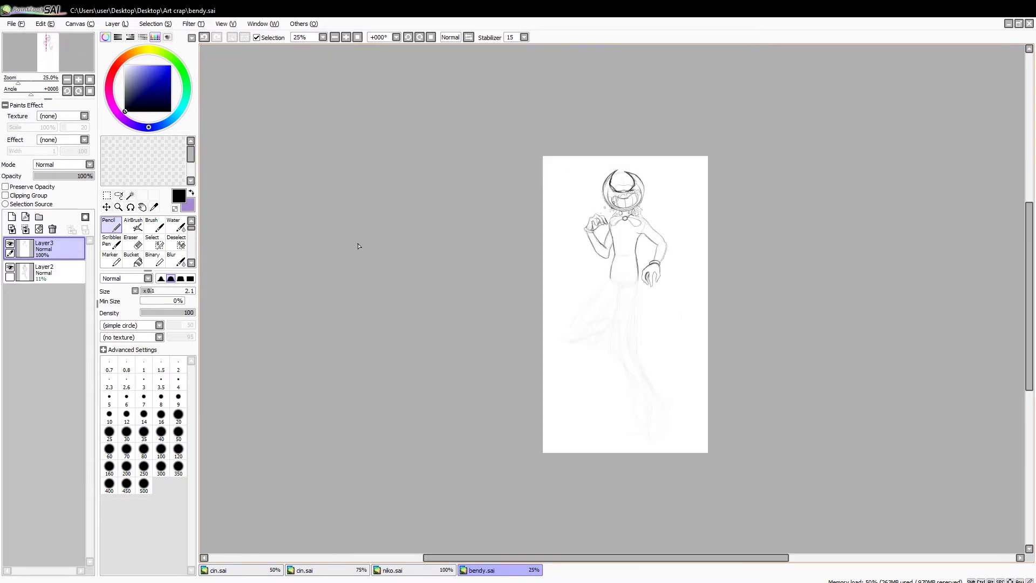
pyautogui.scroll(2, 365, 236)
pyautogui.hotkey('ctrl', 'shift', 'n')
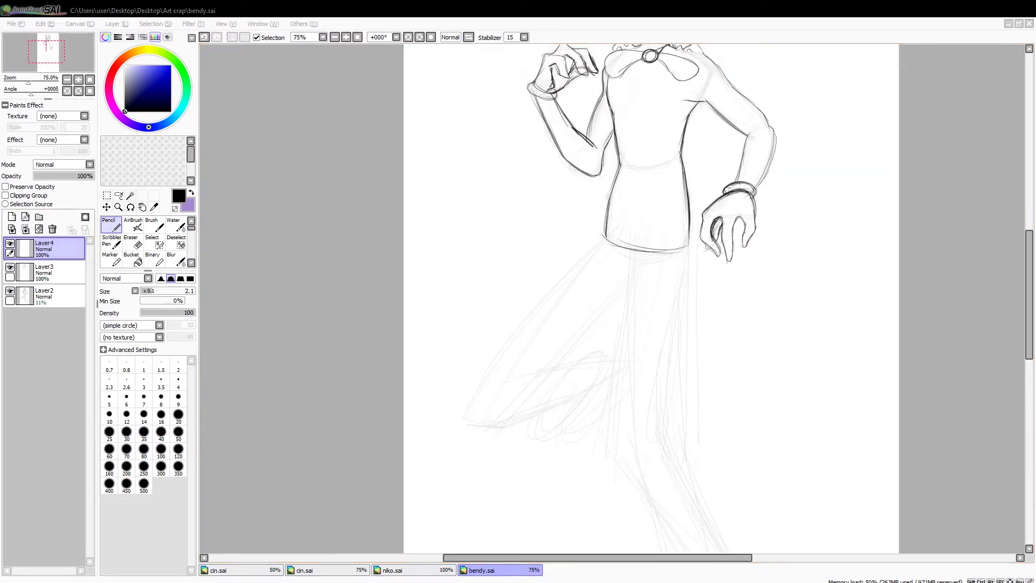
pyautogui.click(587, 209)
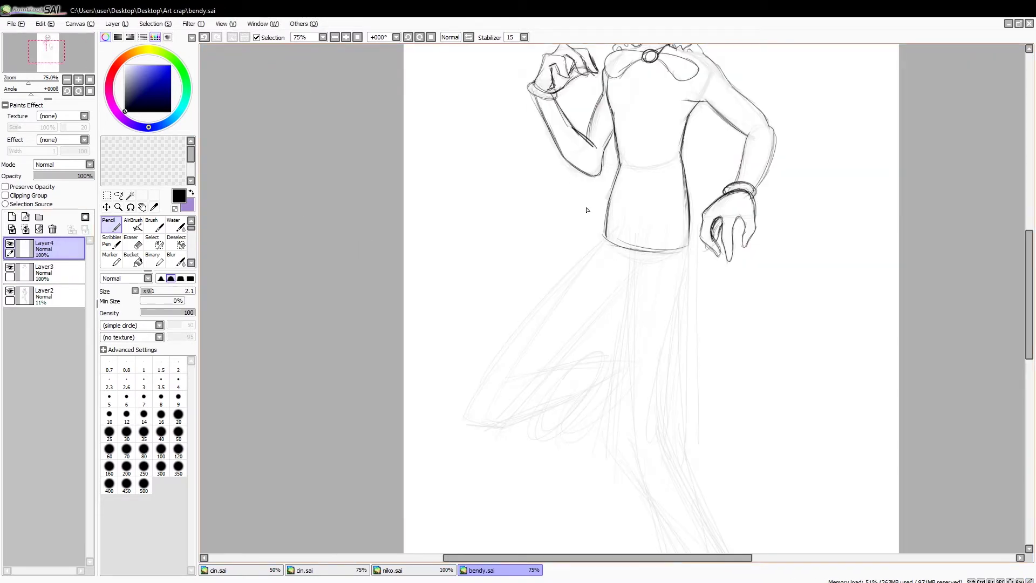
# Outline the thigh of the standing leg down to a rounded knee, working in mirrored view.
pyautogui.scroll(-1, 663, 248)
pyautogui.press('h')
pyautogui.moveTo(541, 198); pyautogui.dragTo(549, 413)
pyautogui.moveTo(592, 197); pyautogui.dragTo(584, 434)
pyautogui.moveTo(547, 331); pyautogui.dragTo(596, 308)
# Outline the standing leg's shin and calf from the knee down to the narrow ankle.
pyautogui.scroll(-3, 584, 433)
pyautogui.moveTo(553, 237); pyautogui.dragTo(504, 410)
pyautogui.press('h')
pyautogui.moveTo(719, 313); pyautogui.dragTo(733, 400)
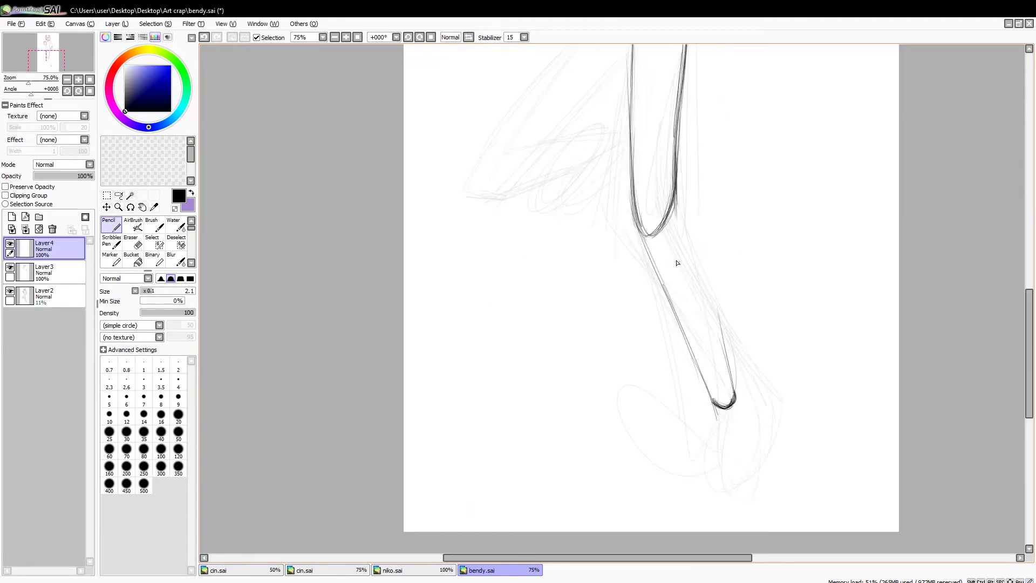
pyautogui.moveTo(711, 290); pyautogui.dragTo(675, 195)
pyautogui.moveTo(642, 229); pyautogui.dragTo(671, 303)
# Draw the ankle cuff and rounded shoe of the standing leg in mirrored view.
pyautogui.press('h')
pyautogui.moveTo(487, 394)
pyautogui.mouseDown()
pyautogui.moveTo(508, 404)
pyautogui.moveTo(571, 485)
pyautogui.moveTo(561, 499)
pyautogui.mouseUp()
pyautogui.moveTo(508, 445); pyautogui.dragTo(526, 434)
pyautogui.press('h')
pyautogui.scroll(-1, 526, 435)
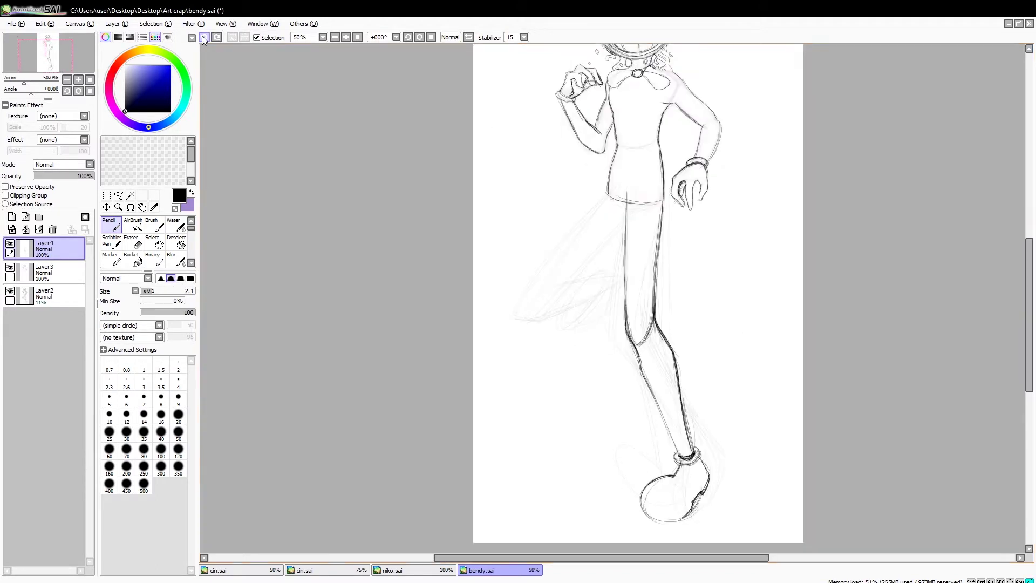
# Redraw the standing leg's shoe with a defined heel, sole and rounded toe.
pyautogui.scroll(1, 648, 405)
pyautogui.scroll(1, 756, 351)
pyautogui.moveTo(802, 365); pyautogui.dragTo(783, 387)
pyautogui.moveTo(685, 424); pyautogui.dragTo(780, 420)
pyautogui.moveTo(747, 345)
pyautogui.mouseDown()
pyautogui.moveTo(756, 375)
pyautogui.moveTo(680, 417)
pyautogui.mouseUp()
pyautogui.scroll(3, 634, 444)
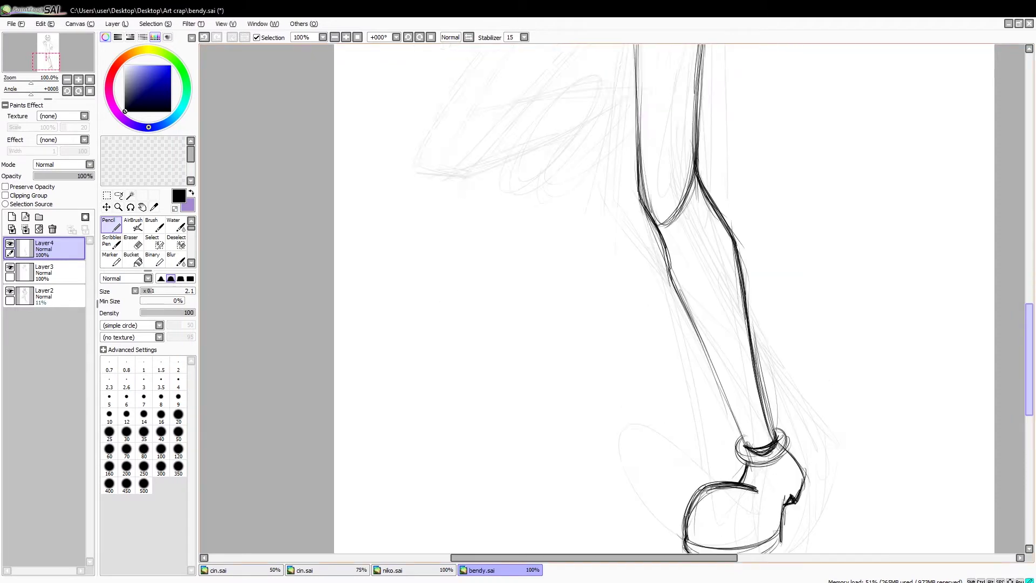
# Darken the standing leg's outline and add ink-drip detail to the toe of its shoe.
pyautogui.scroll(-1, 634, 443)
pyautogui.scroll(1, 633, 444)
pyautogui.moveTo(640, 242); pyautogui.dragTo(636, 510)
pyautogui.scroll(-5, 701, 432)
pyautogui.moveTo(708, 449); pyautogui.dragTo(754, 436)
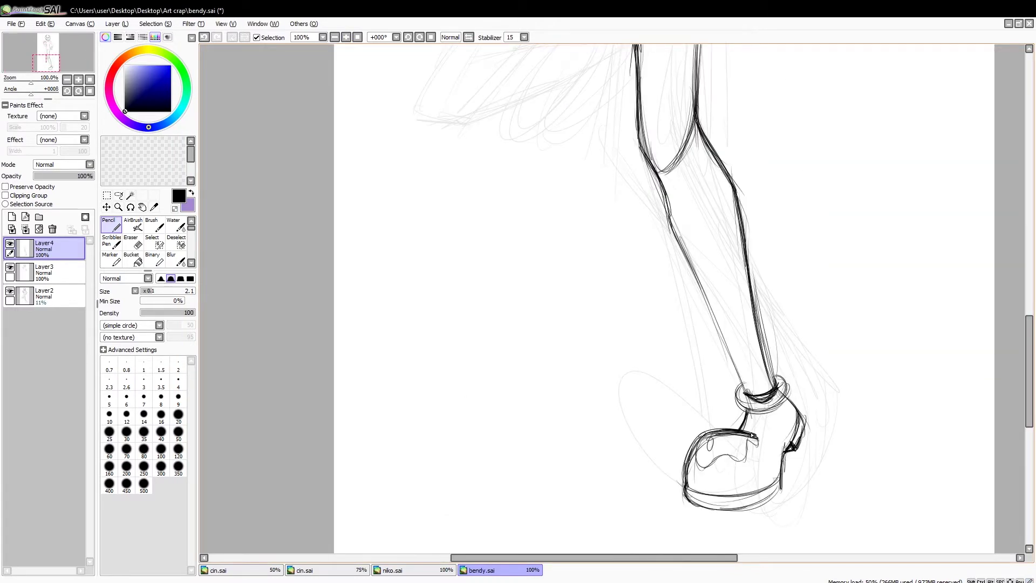
# Outline the raised leg's outer thigh, knee and underside of the calf, partly in mirrored view.
pyautogui.scroll(10, 824, 431)
pyautogui.scroll(-5, 513, 128)
pyautogui.click(469, 37)
pyautogui.moveTo(623, 135)
pyautogui.mouseDown()
pyautogui.moveTo(736, 240)
pyautogui.moveTo(811, 381)
pyautogui.mouseUp()
pyautogui.press('h')
pyautogui.moveTo(448, 390); pyautogui.dragTo(587, 342)
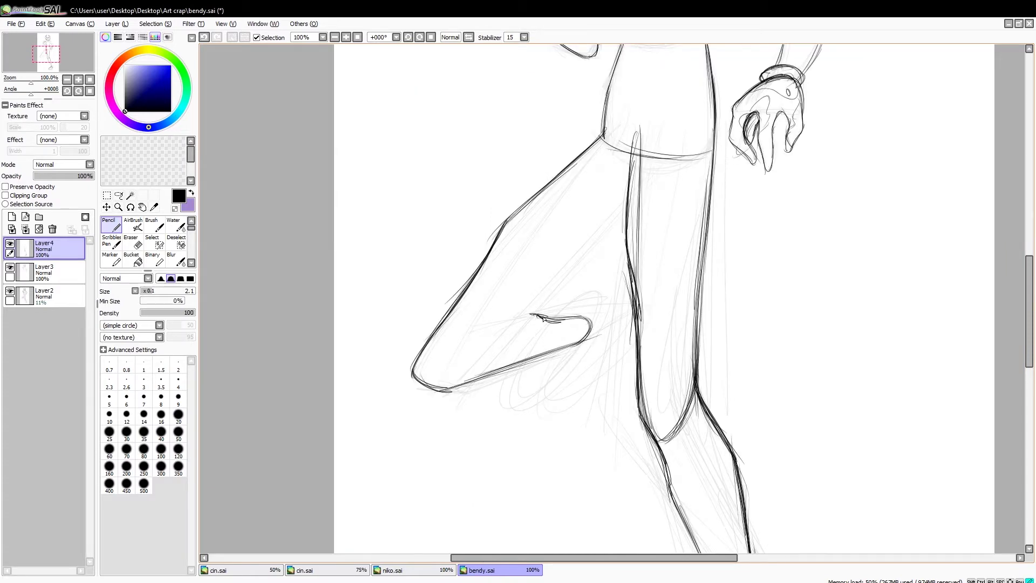
# Draw the raised leg's inner thigh line, round ankle cuff and rounded shoe.
pyautogui.moveTo(631, 211); pyautogui.dragTo(481, 359)
pyautogui.moveTo(517, 312); pyautogui.dragTo(571, 315)
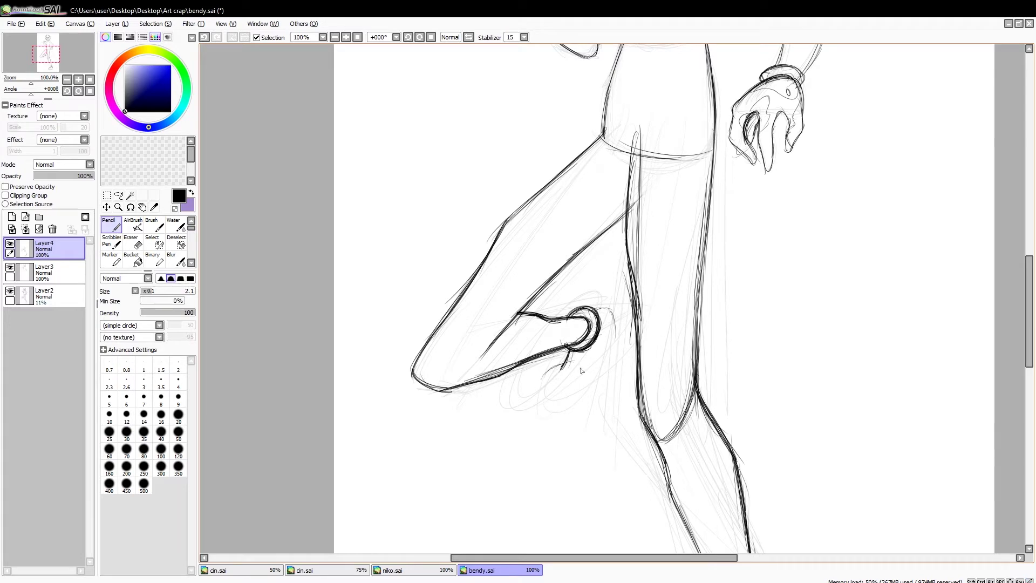
pyautogui.moveTo(580, 362); pyautogui.dragTo(615, 412)
pyautogui.moveTo(609, 316)
pyautogui.mouseDown()
pyautogui.moveTo(620, 372)
pyautogui.moveTo(596, 365)
pyautogui.mouseUp()
pyautogui.press('-')
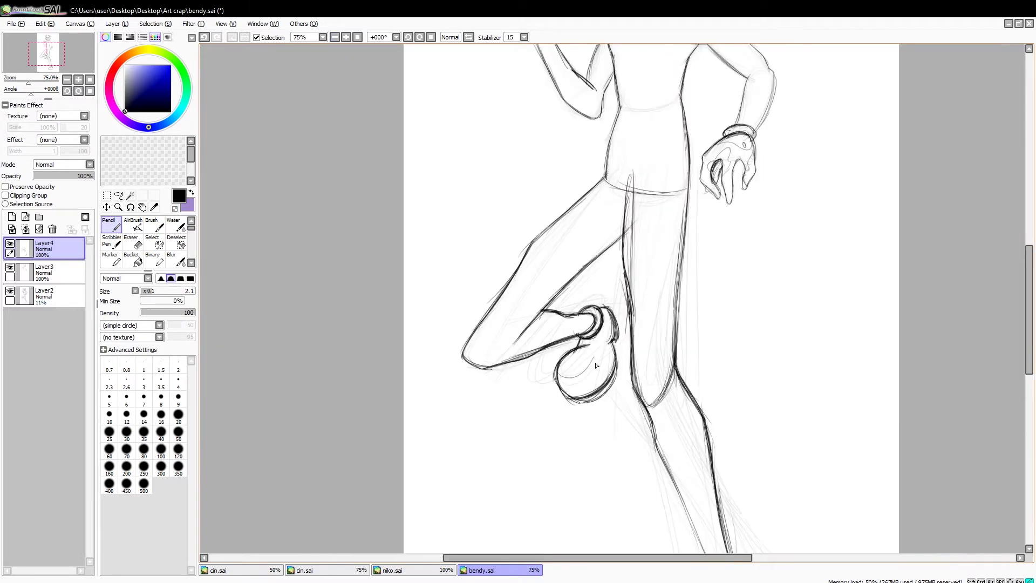
# Add ink drips and loose droplets along both arms and below the raised arm's elbow.
pyautogui.scroll(5, 596, 365)
pyautogui.press('-')
pyautogui.press('+')
pyautogui.press('+')
pyautogui.press('+')
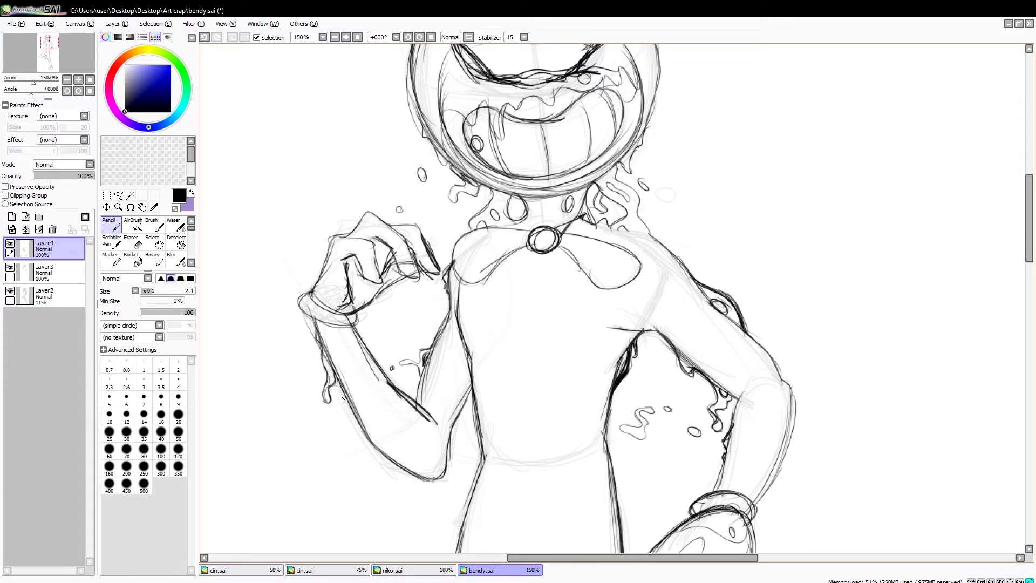
pyautogui.scroll(-3, 337, 416)
pyautogui.moveTo(438, 330); pyautogui.dragTo(428, 396)
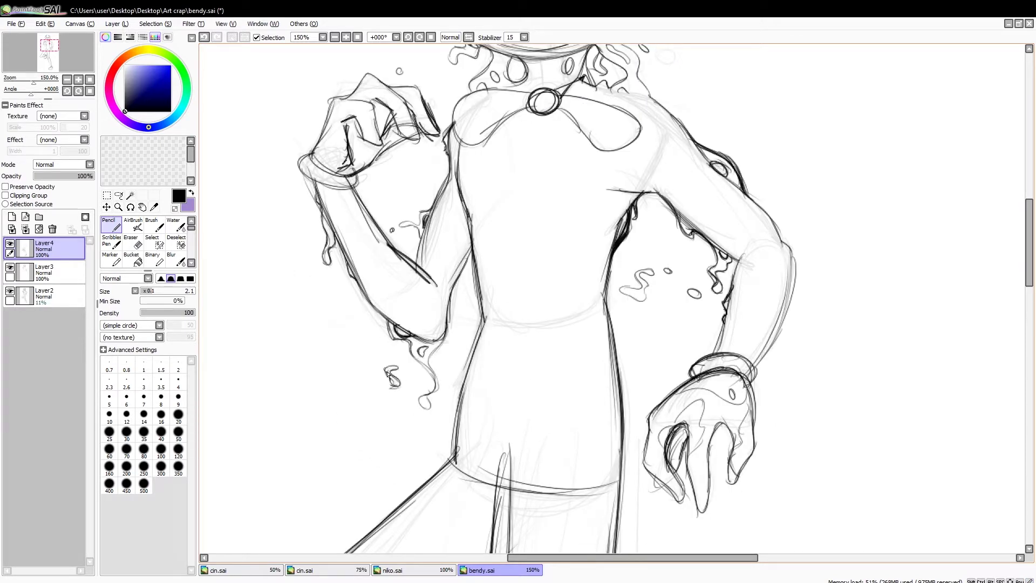
# Add loose ink droplets below the raised arm's elbow and drips along the lowered forearm's outer edge.
pyautogui.moveTo(384, 443); pyautogui.dragTo(385, 444)
pyautogui.hotkey('ctrl', '-')
pyautogui.hotkey('ctrl', '-')
pyautogui.hotkey('ctrl', '+')
pyautogui.hotkey('ctrl', '+')
pyautogui.moveTo(729, 249); pyautogui.dragTo(706, 372)
pyautogui.scroll(-8, 704, 380)
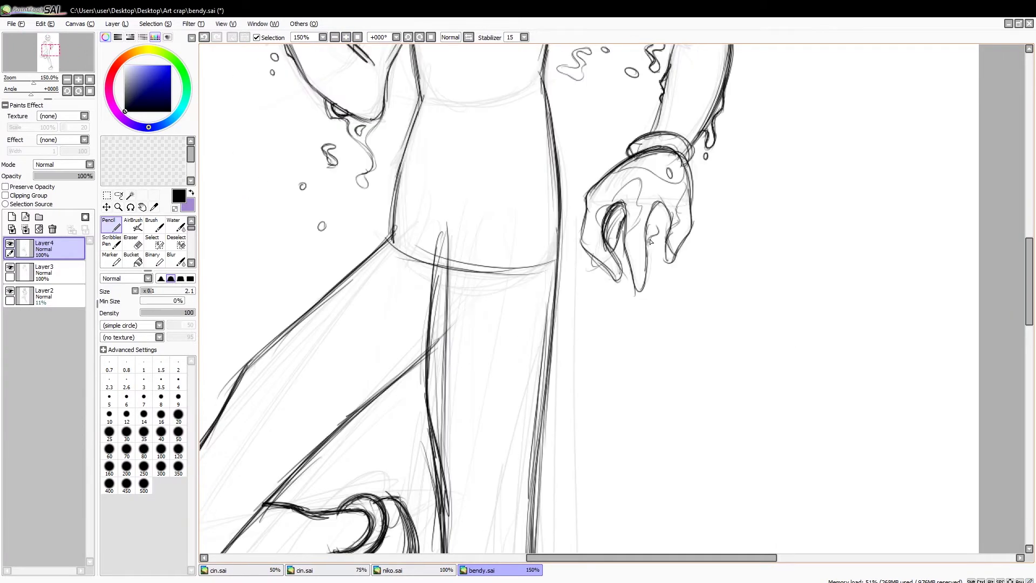
# Sketch ink drips along the raised leg's thigh underside and knee, and down the standing thigh's inner edge.
pyautogui.hscroll(-6, 583, 337)
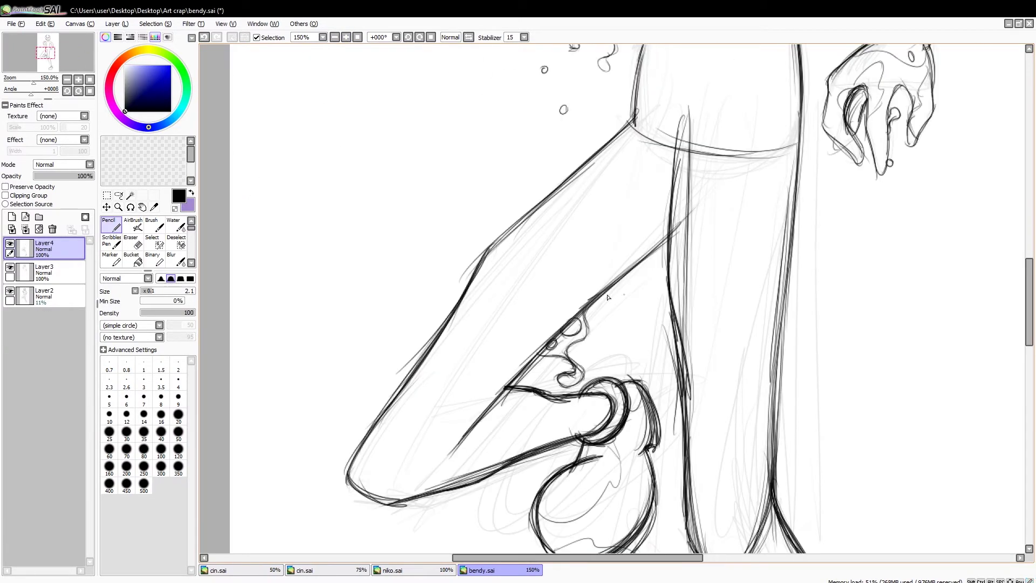
pyautogui.scroll(-3, 985, 309)
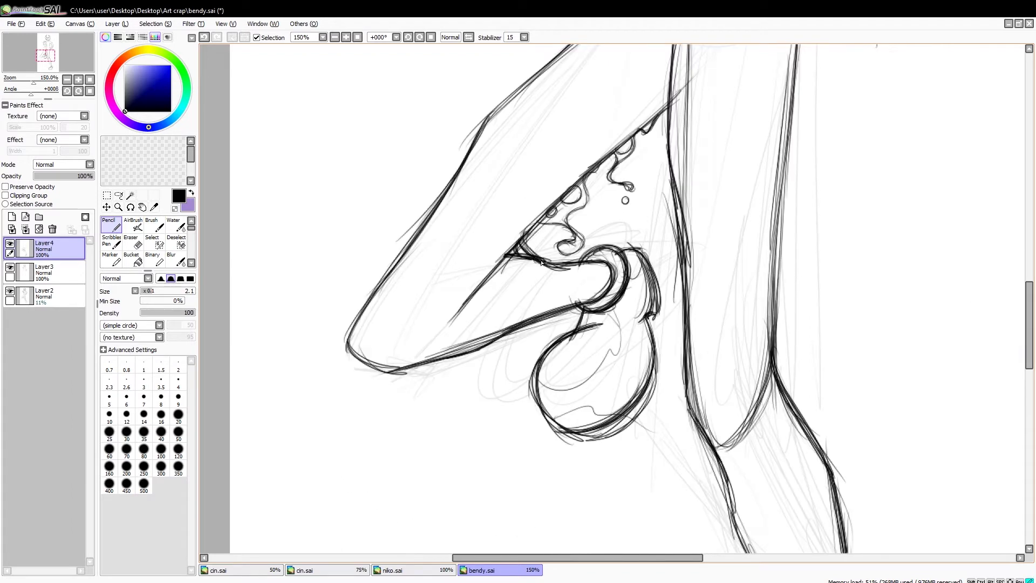
pyautogui.scroll(2, 664, 293)
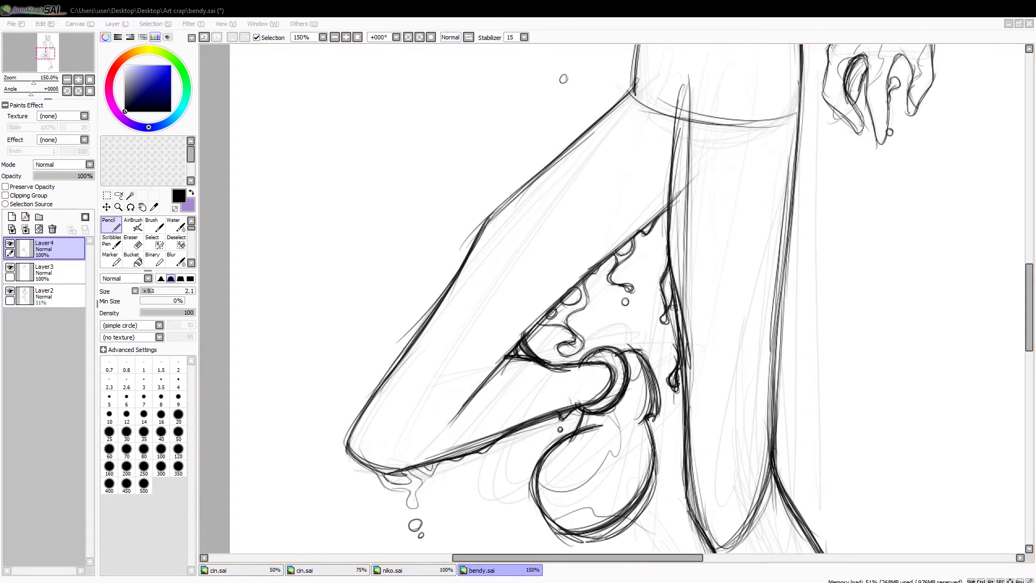
# Sketch long ink drips and loose droplets beside the standing leg's inner edge below the knee.
pyautogui.scroll(-6, 620, 296)
pyautogui.moveTo(696, 258); pyautogui.dragTo(688, 468)
pyautogui.moveTo(728, 339); pyautogui.dragTo(693, 413)
pyautogui.scroll(-3, 701, 324)
pyautogui.moveTo(647, 335); pyautogui.dragTo(668, 364)
pyautogui.scroll(-2, 702, 324)
pyautogui.moveTo(744, 280); pyautogui.dragTo(739, 326)
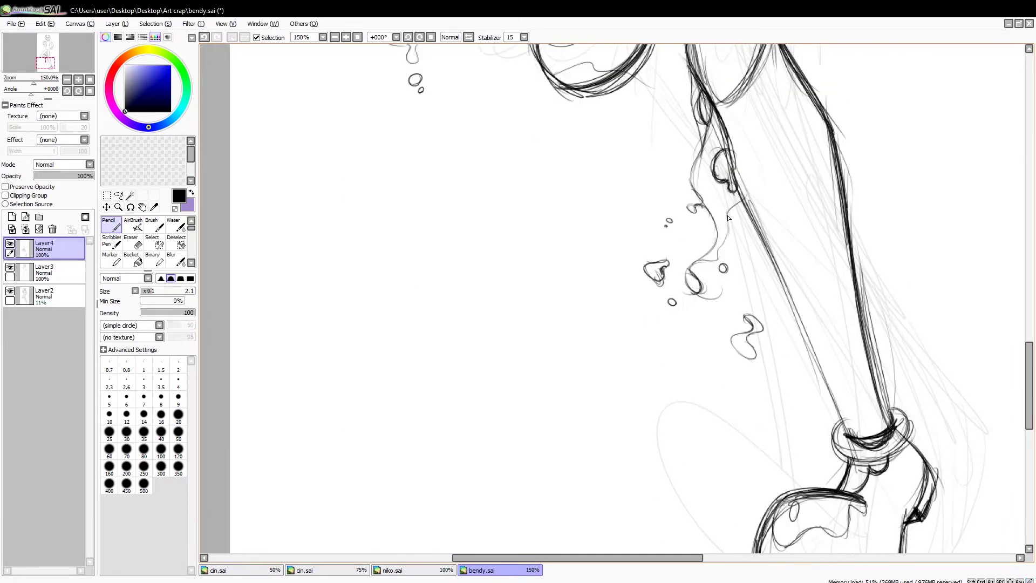
# Add ink drips and droplets along the standing leg's outer edge from thigh to ankle.
pyautogui.scroll(10, 850, 356)
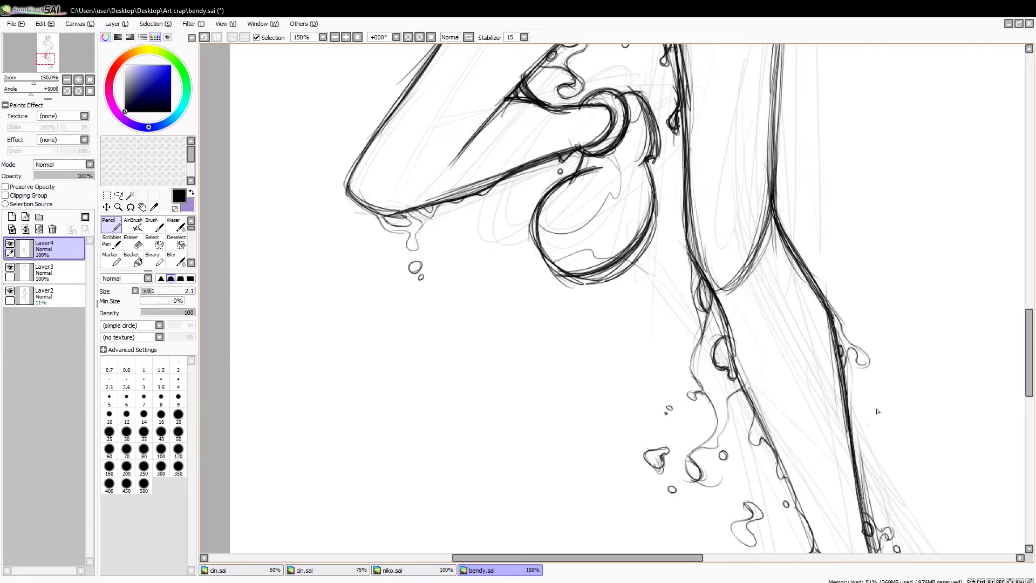
pyautogui.moveTo(796, 242); pyautogui.dragTo(791, 306)
pyautogui.scroll(-4, 812, 279)
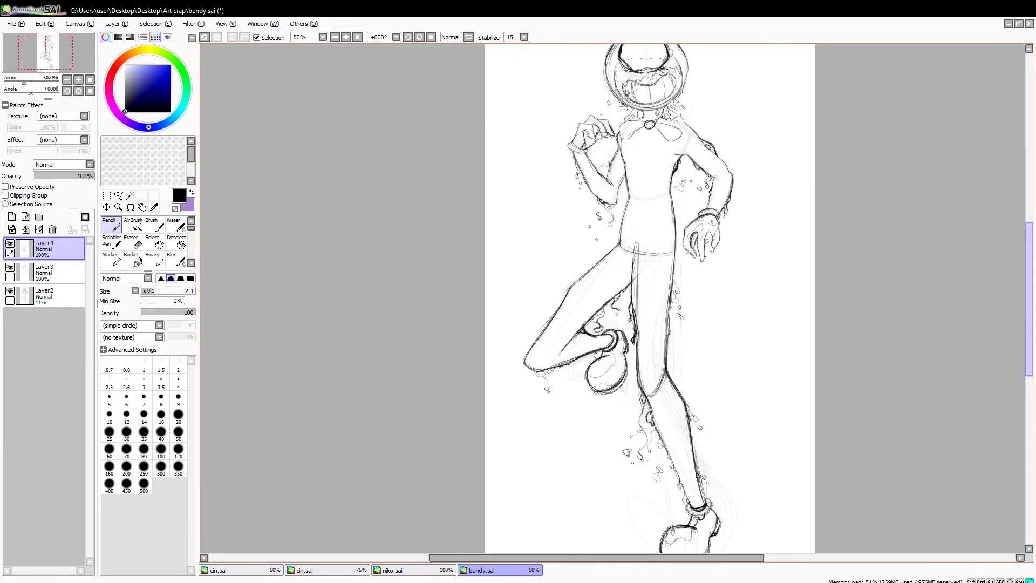
# Consolidate the finished sketch into Layer3 without the faint rough layer, and add a blank Layer4 above it.
pyautogui.scroll(4, 663, 341)
pyautogui.scroll(-3, 664, 406)
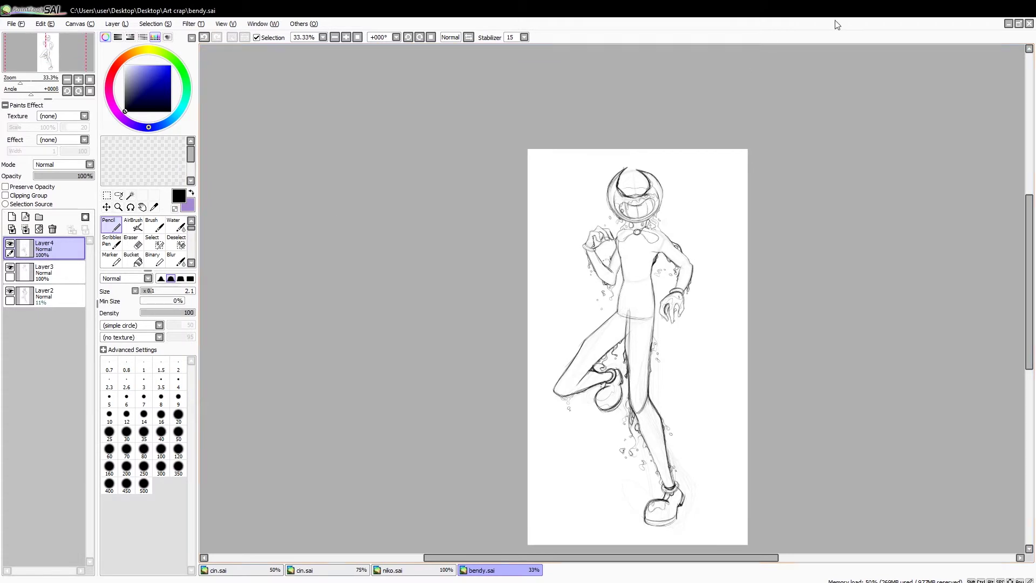
pyautogui.scroll(-1, 748, 71)
pyautogui.scroll(3, 637, 270)
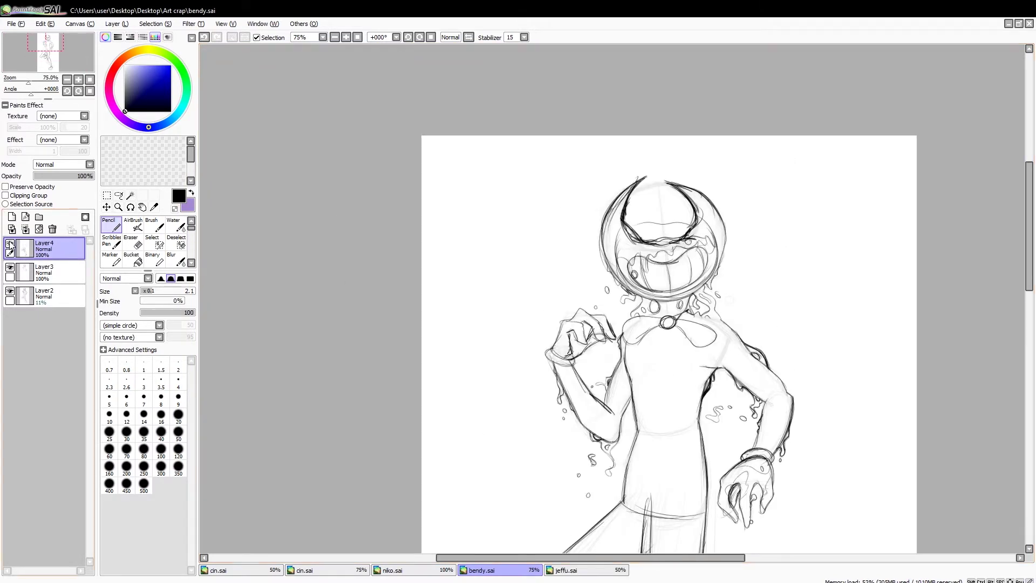
pyautogui.scroll(-2, 1024, 372)
pyautogui.scroll(2, 1024, 372)
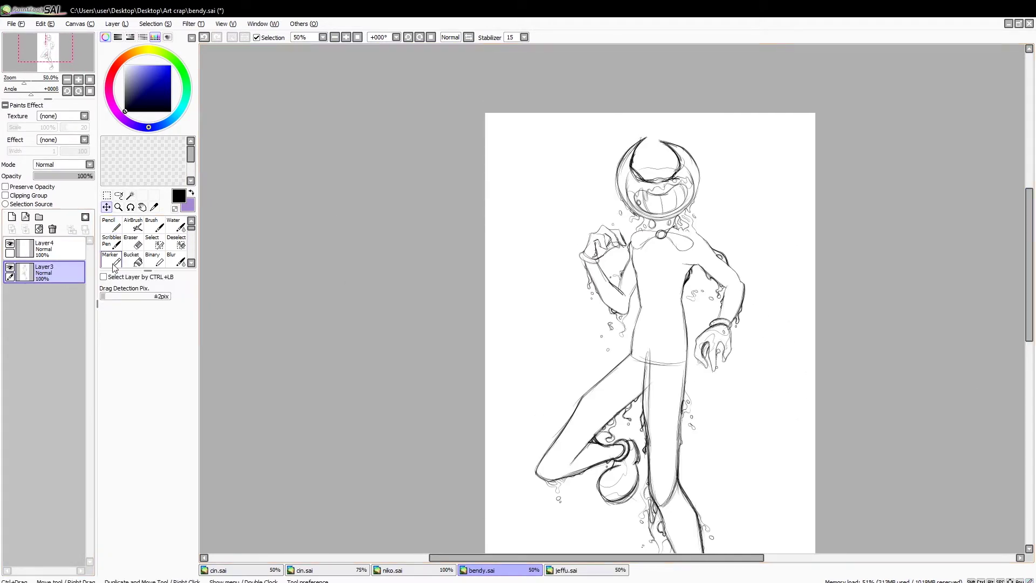
# Fade the sketch layer to 14% opacity and get the Ink brush ready on Layer4.
pyautogui.moveTo(89, 176); pyautogui.dragTo(41, 175)
pyautogui.click(44, 246)
pyautogui.click(174, 258)
# Ink the right horn and side of the head, the curve between the horns, and the dripping edge above the mouth at size 20.
pyautogui.scroll(2, 637, 269)
pyautogui.moveTo(596, 557); pyautogui.dragTo(677, 555)
pyautogui.scroll(1, 610, 297)
pyautogui.moveTo(629, 88); pyautogui.dragTo(842, 342)
pyautogui.moveTo(702, 108)
pyautogui.mouseDown()
pyautogui.moveTo(847, 346)
pyautogui.moveTo(782, 477)
pyautogui.mouseUp()
pyautogui.moveTo(831, 324)
pyautogui.mouseDown()
pyautogui.moveTo(704, 335)
pyautogui.moveTo(591, 372)
pyautogui.moveTo(531, 415)
pyautogui.moveTo(461, 387)
pyautogui.mouseUp()
pyautogui.click(496, 453)
pyautogui.moveTo(640, 87); pyautogui.dragTo(761, 203)
pyautogui.moveTo(669, 103)
pyautogui.mouseDown()
pyautogui.moveTo(658, 318)
pyautogui.moveTo(464, 281)
pyautogui.mouseUp()
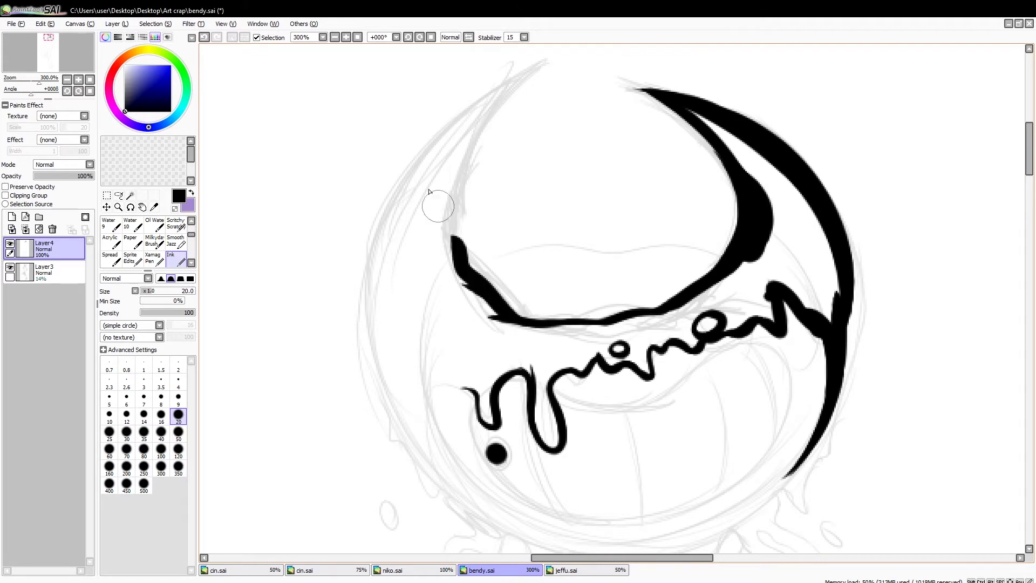
# Ink the left horn and side of the head in mirrored view, and close the rim around the chin.
pyautogui.press('Insert')
pyautogui.scroll(-3, 843, 165)
pyautogui.moveTo(831, 126)
pyautogui.mouseDown()
pyautogui.moveTo(833, 329)
pyautogui.moveTo(783, 400)
pyautogui.mouseUp()
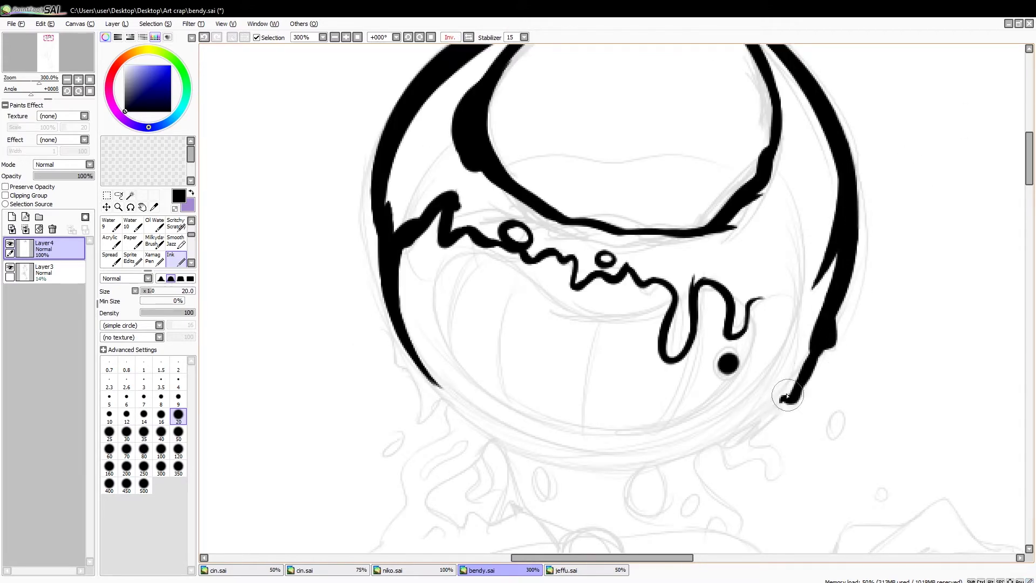
pyautogui.moveTo(749, 300); pyautogui.dragTo(790, 330)
pyautogui.moveTo(741, 403); pyautogui.dragTo(790, 315)
pyautogui.press('Insert')
pyautogui.press('Delete')
pyautogui.moveTo(604, 76); pyautogui.dragTo(776, 334)
pyautogui.moveTo(779, 254)
pyautogui.mouseDown()
pyautogui.moveTo(723, 432)
pyautogui.moveTo(572, 518)
pyautogui.mouseUp()
pyautogui.press('Home')
# Ink a drip hanging from the left of the jaw and two loose droplets beside it.
pyautogui.moveTo(455, 402)
pyautogui.mouseDown()
pyautogui.moveTo(502, 442)
pyautogui.moveTo(453, 465)
pyautogui.mouseUp()
pyautogui.click(390, 425)
pyautogui.click(343, 493)
pyautogui.scroll(-5, 343, 493)
pyautogui.moveTo(531, 262); pyautogui.dragTo(490, 326)
pyautogui.hotkey('ctrl', 'z')
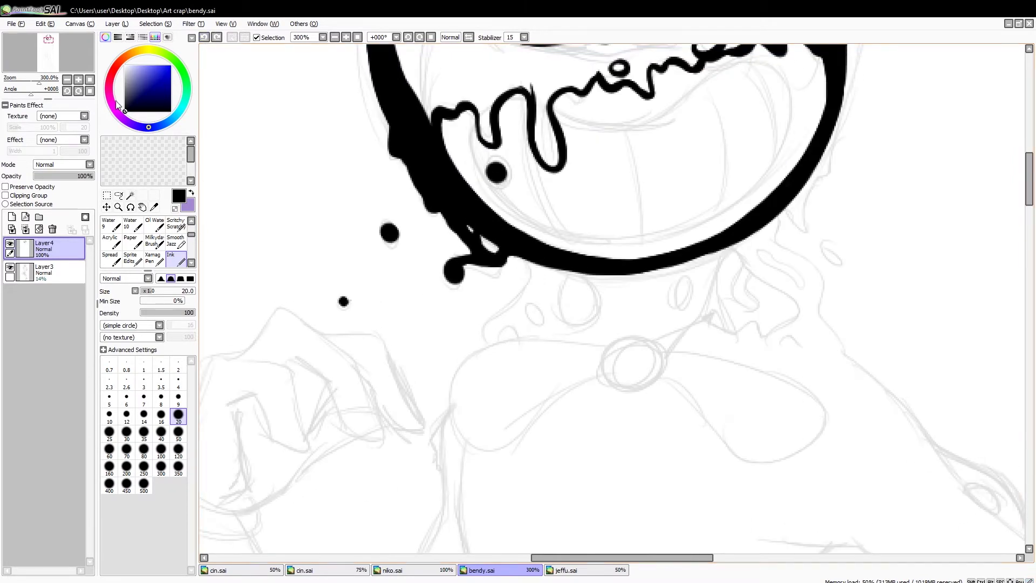
# Ink the bow tie's knot and both loops, and fill the neck with black, leaving small white highlights.
pyautogui.moveTo(642, 331); pyautogui.dragTo(600, 380)
pyautogui.press('Insert')
pyautogui.press('Insert')
pyautogui.moveTo(669, 345)
pyautogui.mouseDown()
pyautogui.moveTo(667, 379)
pyautogui.moveTo(693, 324)
pyautogui.mouseUp()
pyautogui.moveTo(704, 259)
pyautogui.mouseDown()
pyautogui.moveTo(702, 323)
pyautogui.moveTo(734, 332)
pyautogui.mouseUp()
pyautogui.moveTo(669, 270)
pyautogui.mouseDown()
pyautogui.moveTo(685, 319)
pyautogui.moveTo(620, 313)
pyautogui.mouseUp()
pyautogui.moveTo(572, 281)
pyautogui.mouseDown()
pyautogui.moveTo(577, 323)
pyautogui.moveTo(691, 319)
pyautogui.mouseUp()
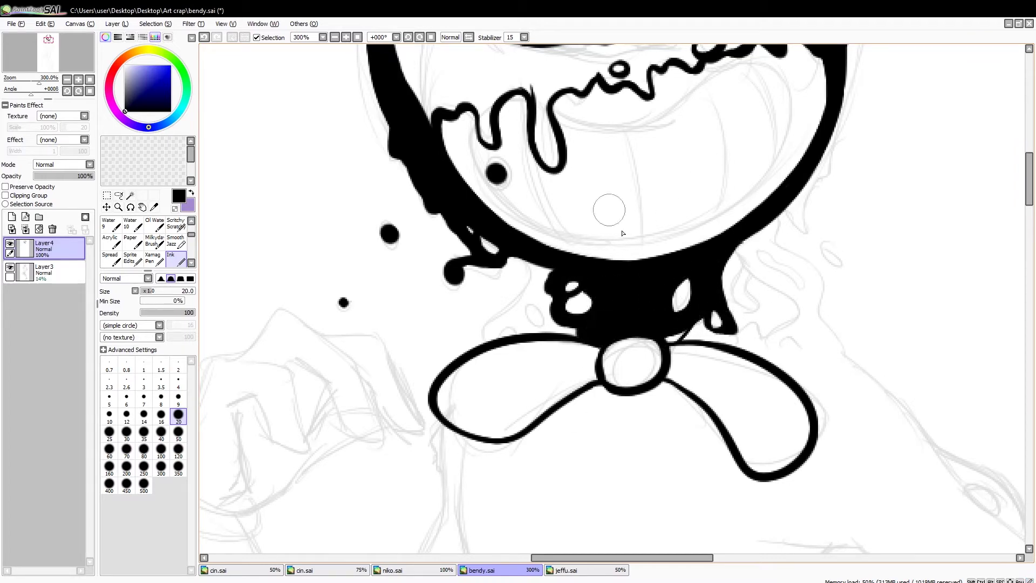
# Ink thick strands and droplets running from the head down both sides of the neck.
pyautogui.moveTo(575, 299)
pyautogui.mouseDown()
pyautogui.moveTo(485, 326)
pyautogui.moveTo(534, 297)
pyautogui.moveTo(545, 270)
pyautogui.mouseUp()
pyautogui.moveTo(756, 324)
pyautogui.mouseDown()
pyautogui.moveTo(794, 278)
pyautogui.moveTo(823, 318)
pyautogui.moveTo(803, 259)
pyautogui.moveTo(738, 244)
pyautogui.moveTo(797, 252)
pyautogui.mouseUp()
pyautogui.moveTo(798, 323)
pyautogui.mouseDown()
pyautogui.moveTo(837, 356)
pyautogui.moveTo(696, 466)
pyautogui.mouseUp()
pyautogui.moveTo(677, 321); pyautogui.dragTo(656, 372)
pyautogui.scroll(-1, 741, 377)
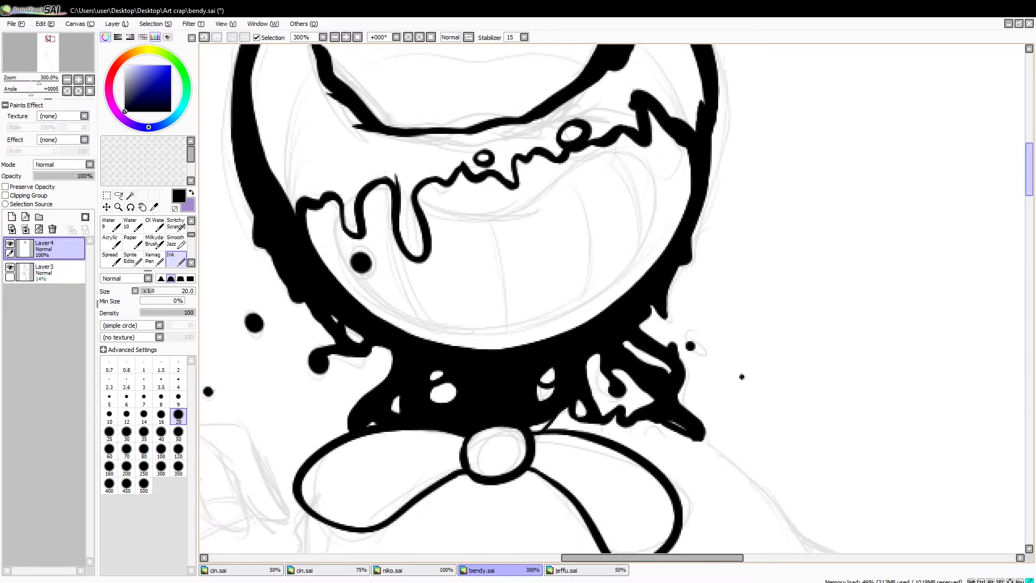
# Ink the lowered arm's shoulder, outer upper arm and elbow, and the dripping underside of its upper arm.
pyautogui.scroll(-2, 656, 282)
pyautogui.scroll(-2, 445, 141)
pyautogui.moveTo(702, 156); pyautogui.dragTo(812, 262)
pyautogui.moveTo(760, 180); pyautogui.dragTo(874, 318)
pyautogui.scroll(-1, 917, 226)
pyautogui.scroll(-1, 917, 216)
pyautogui.moveTo(920, 211); pyautogui.dragTo(996, 353)
pyautogui.moveTo(668, 186)
pyautogui.mouseDown()
pyautogui.moveTo(720, 192)
pyautogui.moveTo(798, 264)
pyautogui.moveTo(834, 361)
pyautogui.moveTo(852, 323)
pyautogui.mouseUp()
# Ink loose droplets and a splash beneath the lowered arm, and the torso's dripping edge below the armpit.
pyautogui.scroll(-1, 849, 324)
pyautogui.click(804, 317)
pyautogui.click(749, 278)
pyautogui.click(787, 222)
pyautogui.moveTo(712, 272); pyautogui.dragTo(673, 313)
pyautogui.click(647, 283)
pyautogui.moveTo(691, 116); pyautogui.dragTo(618, 329)
pyautogui.scroll(1, 630, 294)
pyautogui.scroll(-1, 1022, 235)
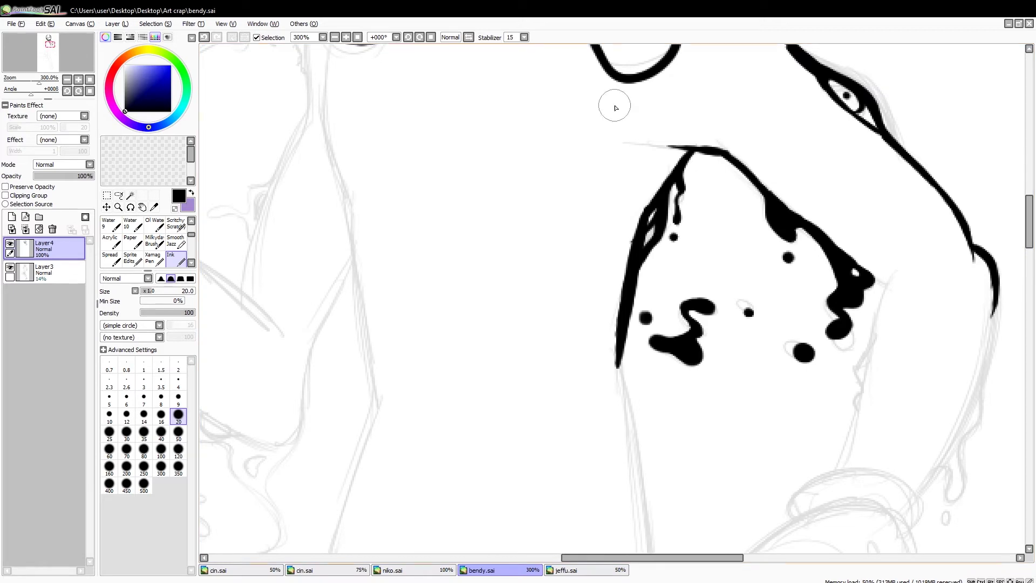
# Ink the lowered forearm's inner and outer edges, its drip and droplet, and the top of the glove cuff.
pyautogui.moveTo(626, 232); pyautogui.dragTo(443, 157)
pyautogui.moveTo(696, 194); pyautogui.dragTo(615, 429)
pyautogui.scroll(2, 674, 270)
pyautogui.moveTo(674, 270); pyautogui.dragTo(712, 232)
pyautogui.moveTo(711, 344); pyautogui.dragTo(674, 236)
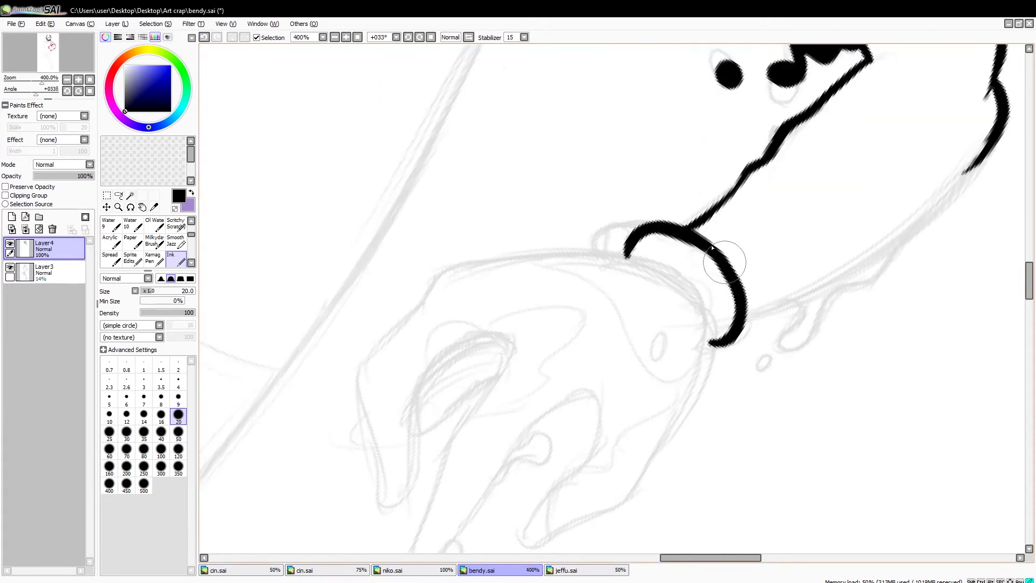
pyautogui.press('Escape')
pyautogui.scroll(-1, 674, 236)
pyautogui.moveTo(777, 135); pyautogui.dragTo(742, 281)
pyautogui.click(731, 307)
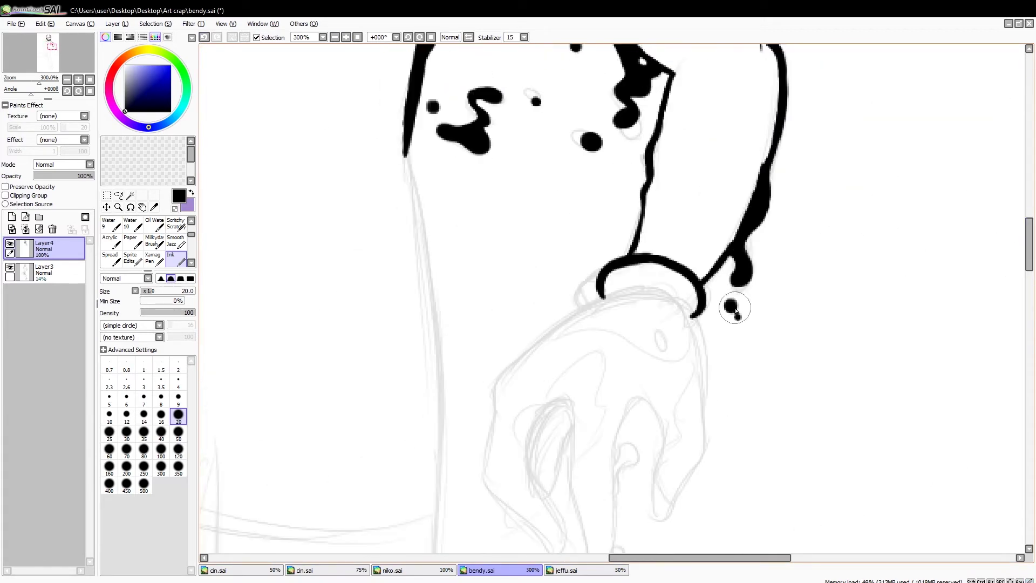
# Ink the outline of the lowered hand and its fingers, partly in mirrored view.
pyautogui.scroll(-2, 733, 308)
pyautogui.moveTo(620, 211)
pyautogui.mouseDown()
pyautogui.moveTo(504, 302)
pyautogui.moveTo(545, 469)
pyautogui.moveTo(532, 385)
pyautogui.mouseUp()
pyautogui.click(468, 37)
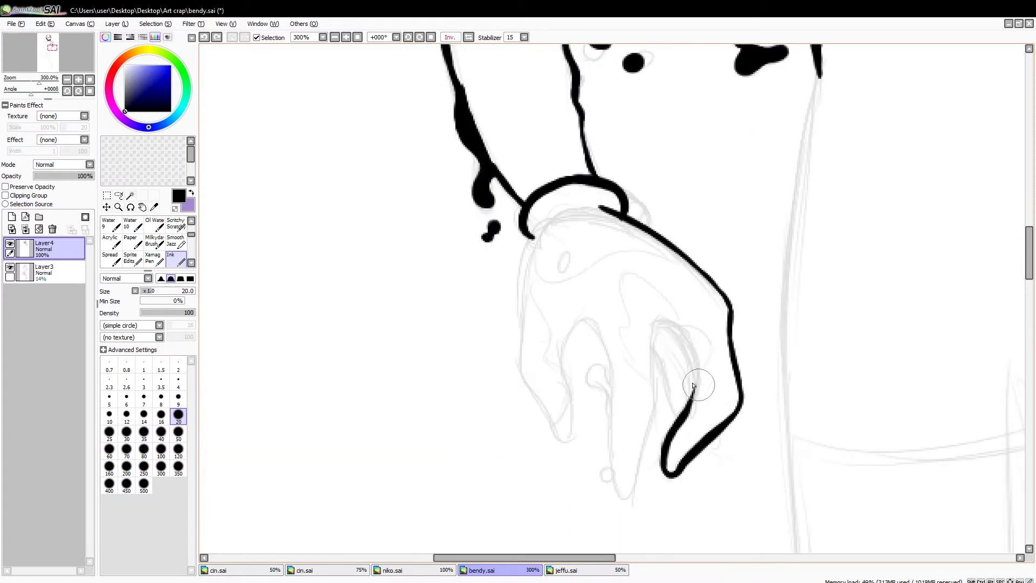
pyautogui.moveTo(694, 347); pyautogui.dragTo(698, 410)
pyautogui.press('h')
pyautogui.moveTo(566, 319); pyautogui.dragTo(615, 462)
pyautogui.moveTo(634, 318)
pyautogui.mouseDown()
pyautogui.moveTo(608, 402)
pyautogui.moveTo(610, 475)
pyautogui.mouseUp()
pyautogui.moveTo(635, 319); pyautogui.dragTo(663, 373)
pyautogui.hotkey('ctrl', 'z')
# Cover the lowered glove's cuff, back and fingers with black ink patches, leaving small white highlights.
pyautogui.moveTo(620, 210)
pyautogui.mouseDown()
pyautogui.moveTo(682, 230)
pyautogui.moveTo(704, 302)
pyautogui.moveTo(660, 351)
pyautogui.moveTo(685, 270)
pyautogui.moveTo(675, 248)
pyautogui.moveTo(604, 237)
pyautogui.moveTo(674, 194)
pyautogui.moveTo(699, 373)
pyautogui.moveTo(669, 270)
pyautogui.moveTo(683, 401)
pyautogui.mouseUp()
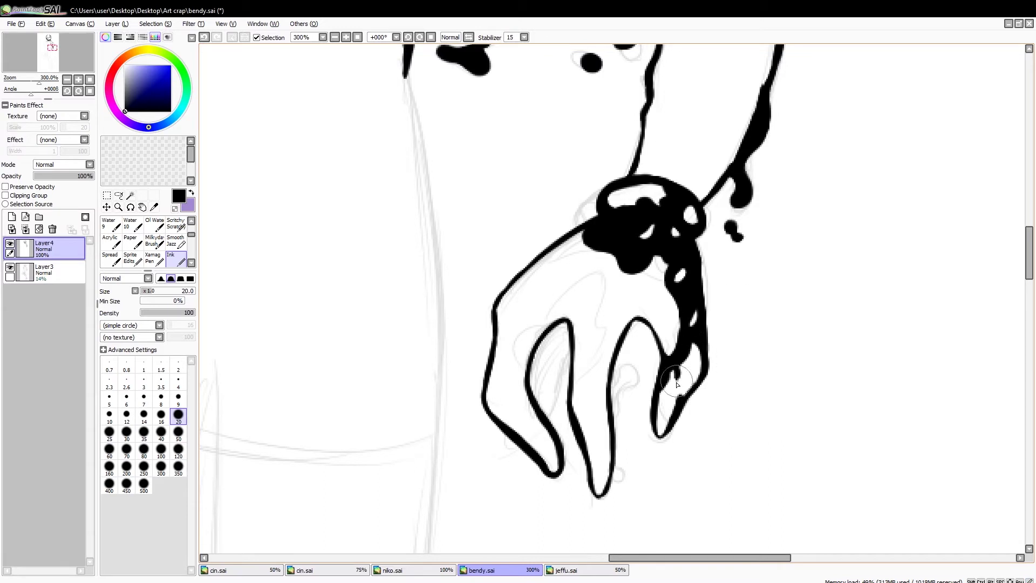
pyautogui.moveTo(624, 298)
pyautogui.mouseDown()
pyautogui.moveTo(596, 321)
pyautogui.moveTo(588, 377)
pyautogui.moveTo(607, 450)
pyautogui.moveTo(639, 323)
pyautogui.mouseUp()
pyautogui.moveTo(605, 427); pyautogui.dragTo(605, 482)
pyautogui.moveTo(655, 249); pyautogui.dragTo(675, 308)
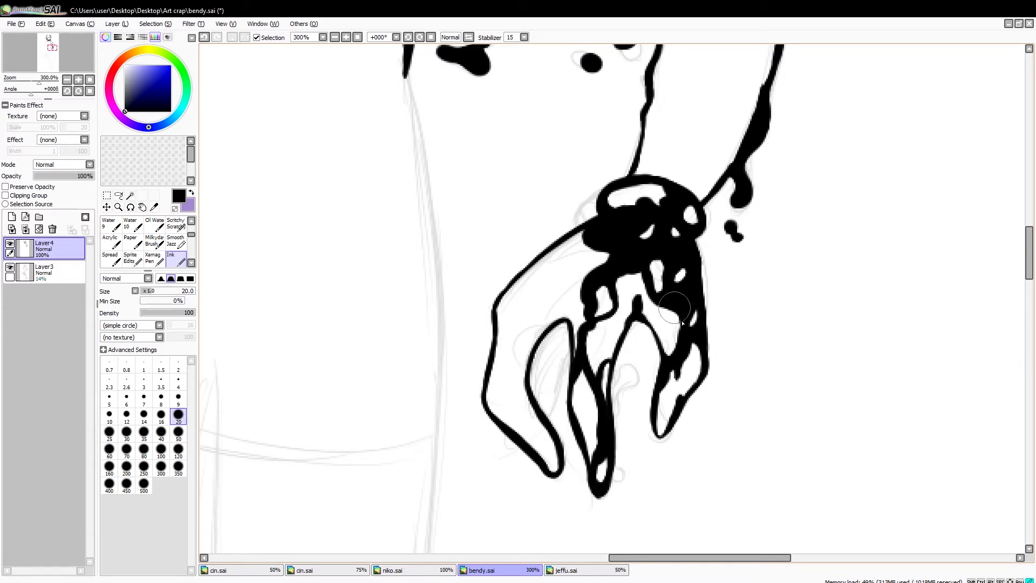
pyautogui.moveTo(599, 276)
pyautogui.mouseDown()
pyautogui.moveTo(555, 237)
pyautogui.moveTo(504, 305)
pyautogui.moveTo(540, 346)
pyautogui.moveTo(583, 253)
pyautogui.moveTo(567, 317)
pyautogui.mouseUp()
pyautogui.moveTo(502, 343); pyautogui.dragTo(520, 395)
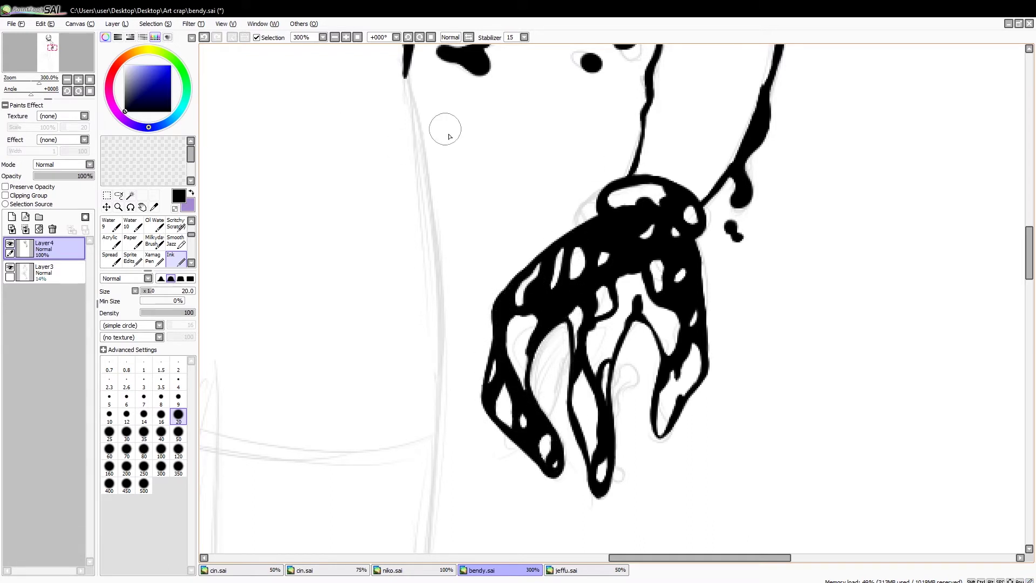
# Fill the gap beside the lowered hand's thumb with ink and add drips and droplets between its fingers.
pyautogui.scroll(-4, 949, 372)
pyautogui.scroll(4, 651, 140)
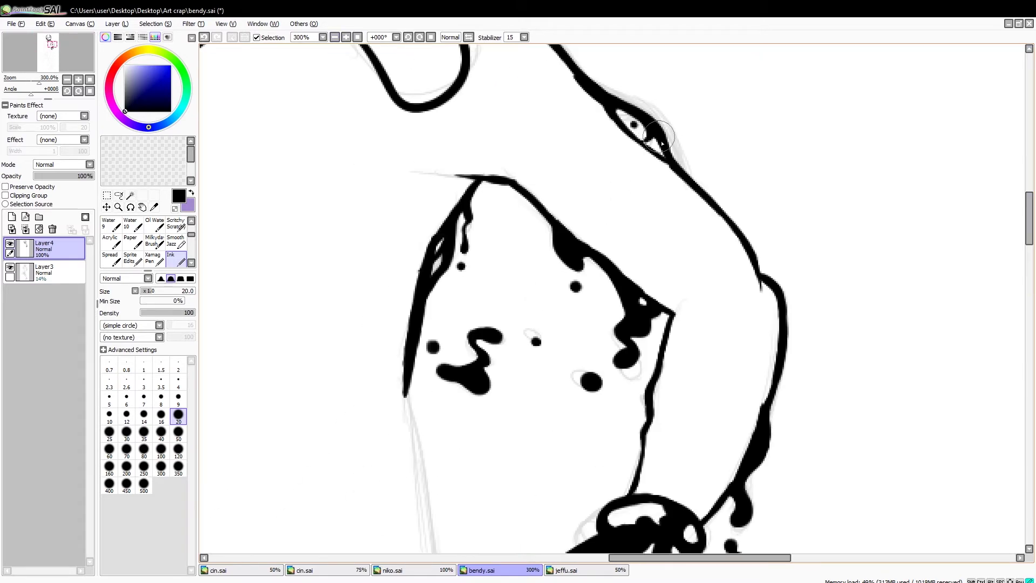
pyautogui.scroll(-5, 541, 312)
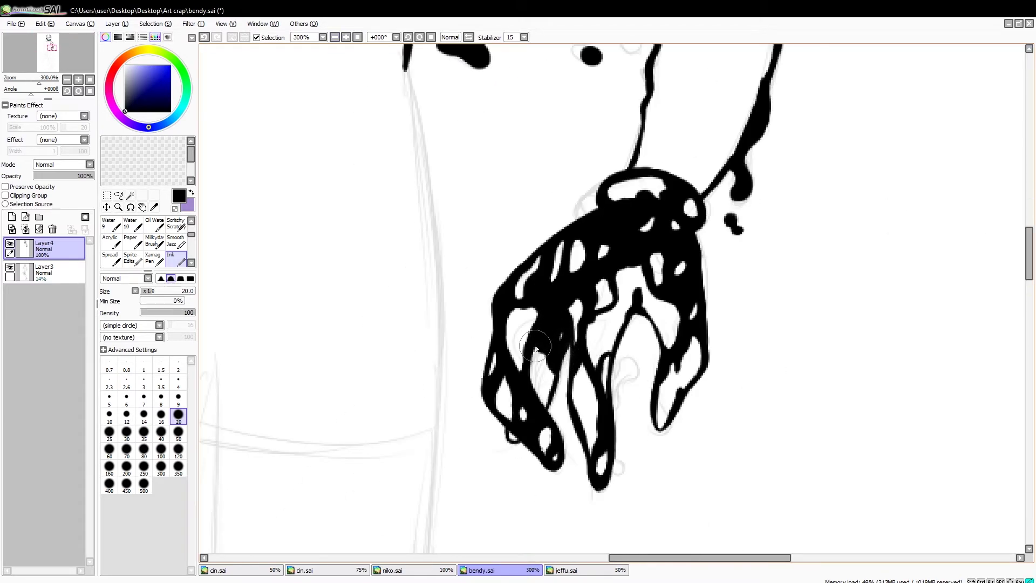
pyautogui.scroll(-4, 634, 334)
pyautogui.scroll(3, 634, 335)
pyautogui.scroll(-3, 955, 342)
pyautogui.scroll(5, 955, 342)
pyautogui.scroll(-5, 768, 206)
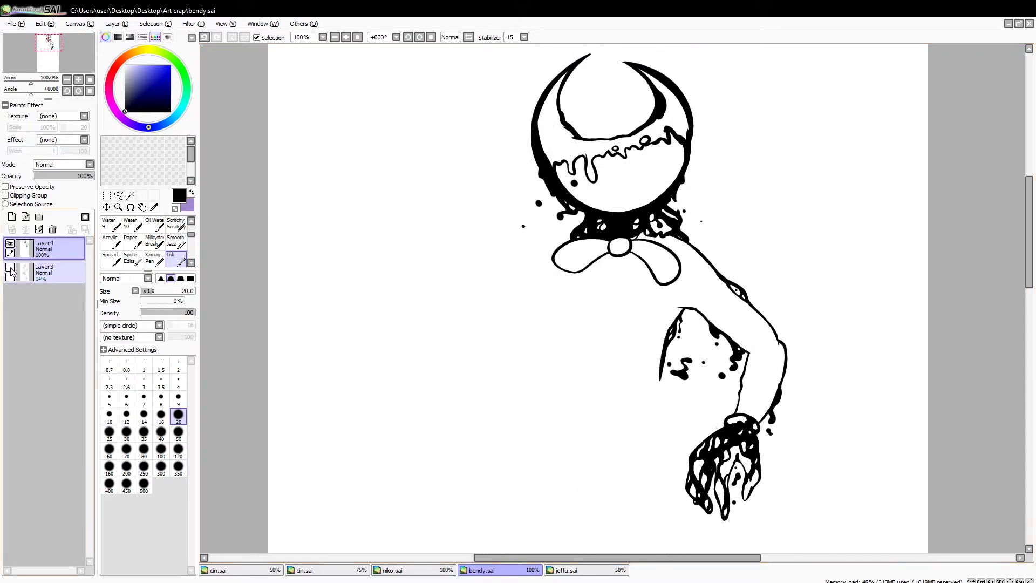
# Ink the raised arm's shoulder edge below the bow tie, with a branching drip and a loose droplet.
pyautogui.scroll(3, 761, 250)
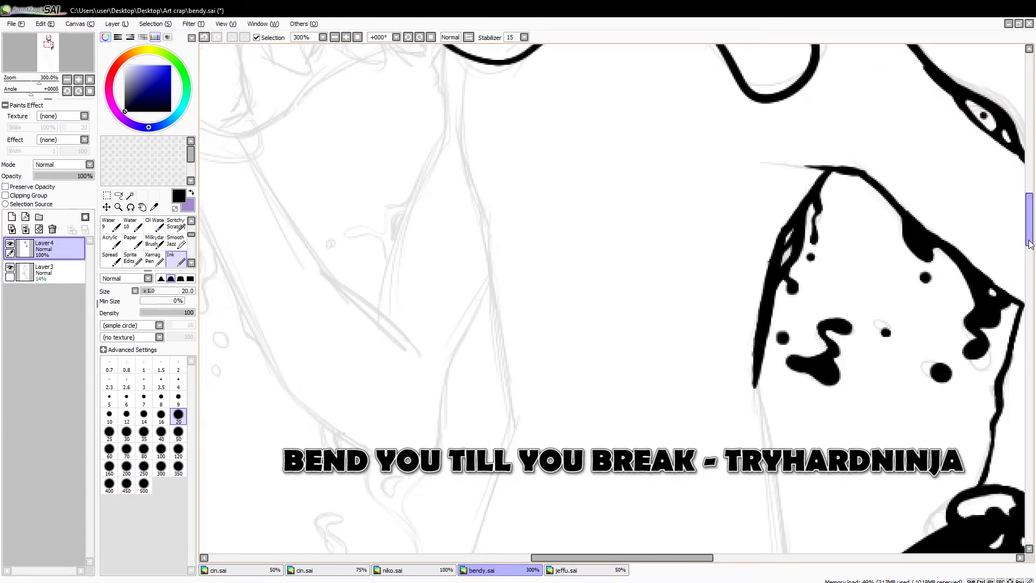
pyautogui.moveTo(701, 254); pyautogui.dragTo(659, 580)
pyautogui.moveTo(539, 323); pyautogui.dragTo(692, 349)
pyautogui.moveTo(606, 157); pyautogui.dragTo(636, 347)
pyautogui.moveTo(863, 378); pyautogui.dragTo(632, 146)
pyautogui.moveTo(599, 146); pyautogui.dragTo(655, 297)
pyautogui.moveTo(645, 227); pyautogui.dragTo(665, 334)
pyautogui.moveTo(658, 226); pyautogui.dragTo(650, 253)
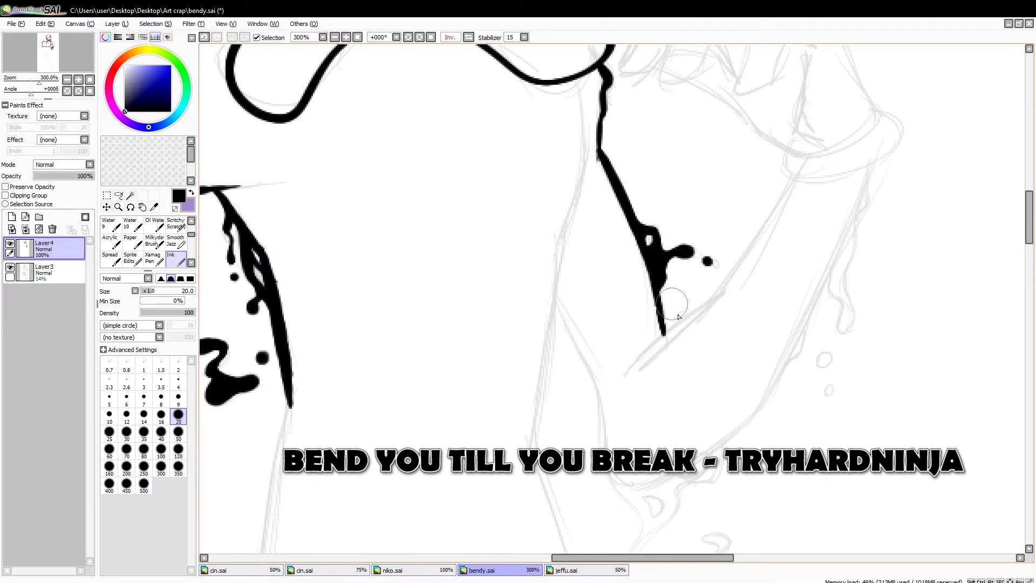
# Ink the raised forearm's inner edge and dripping outer edge, the elbow with its long drip, and the upper arm's underside.
pyautogui.moveTo(644, 353); pyautogui.dragTo(792, 183)
pyautogui.moveTo(870, 169); pyautogui.dragTo(828, 286)
pyautogui.moveTo(853, 243); pyautogui.dragTo(785, 372)
pyautogui.scroll(-2, 782, 351)
pyautogui.moveTo(755, 330)
pyautogui.mouseDown()
pyautogui.moveTo(650, 505)
pyautogui.moveTo(611, 382)
pyautogui.mouseUp()
pyautogui.moveTo(598, 311); pyautogui.dragTo(554, 211)
pyautogui.moveTo(616, 388)
pyautogui.mouseDown()
pyautogui.moveTo(693, 384)
pyautogui.moveTo(676, 386)
pyautogui.moveTo(767, 328)
pyautogui.moveTo(631, 415)
pyautogui.mouseUp()
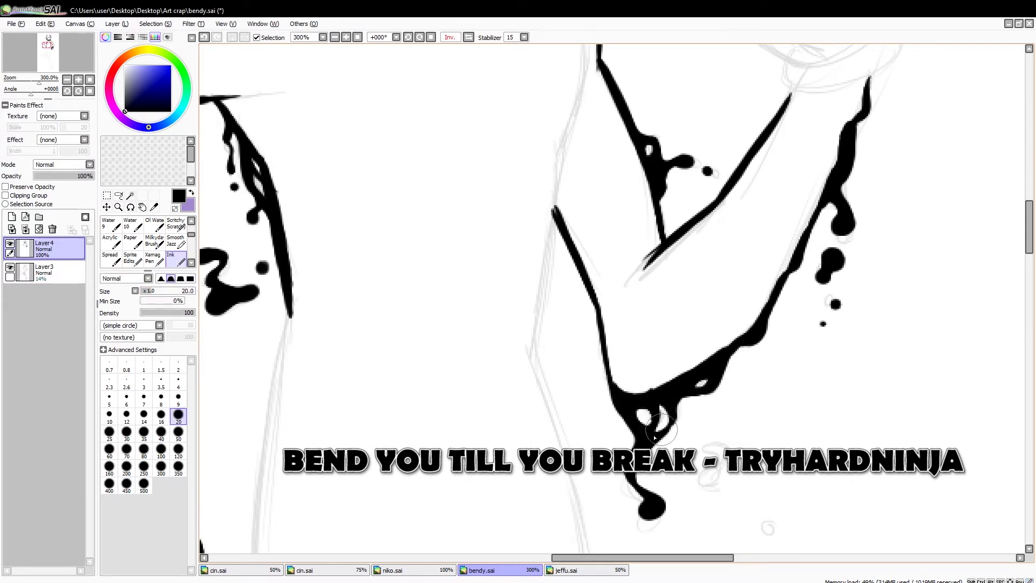
# Ink loose droplets below the raised elbow and the torso's edge from that armpit to the waist.
pyautogui.moveTo(714, 477); pyautogui.dragTo(715, 456)
pyautogui.click(739, 525)
pyautogui.scroll(-5, 739, 525)
pyautogui.moveTo(656, 343); pyautogui.dragTo(674, 363)
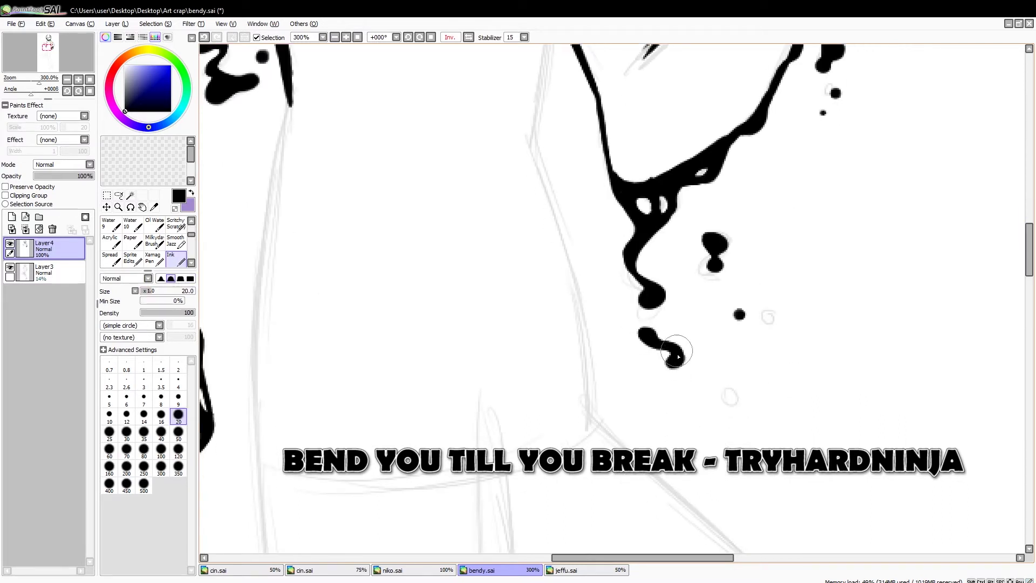
pyautogui.click(681, 408)
pyautogui.scroll(5, 681, 409)
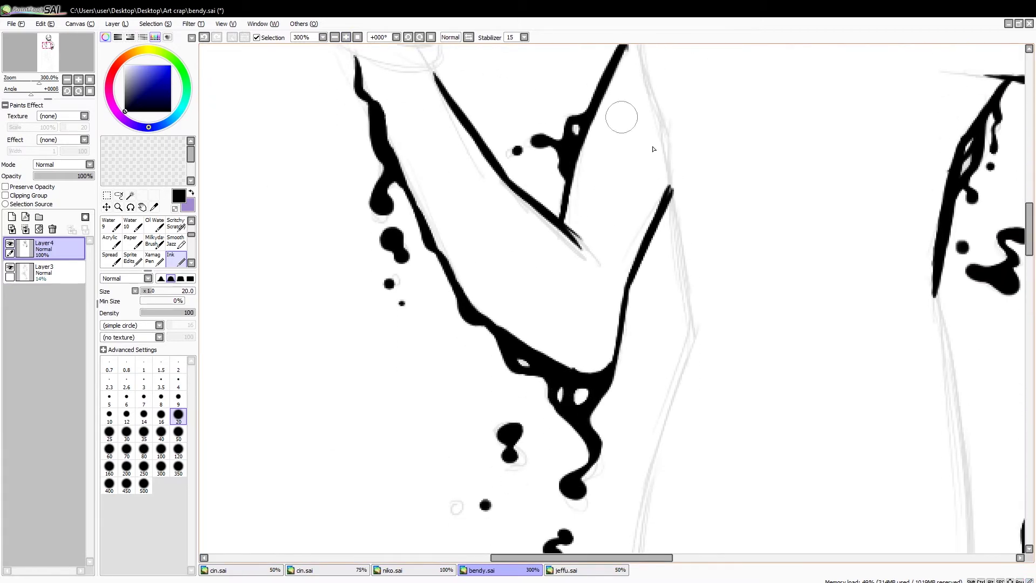
pyautogui.moveTo(671, 188); pyautogui.dragTo(696, 332)
# Ink the raised hand's curled fingers, thumb, palm outline and wrist cuff.
pyautogui.scroll(8, 681, 264)
pyautogui.hscroll(-4, 635, 315)
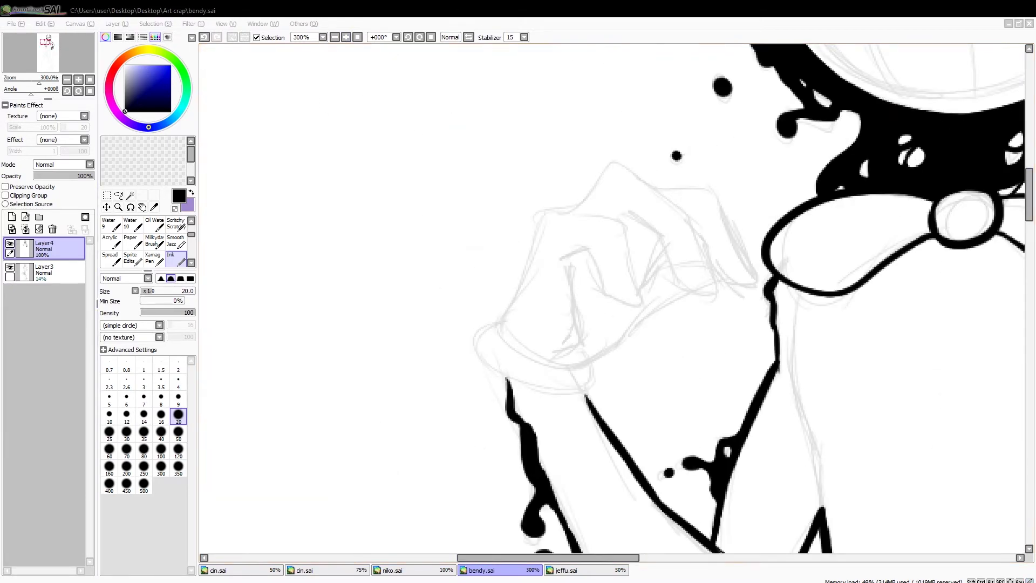
pyautogui.moveTo(587, 258); pyautogui.dragTo(568, 348)
pyautogui.moveTo(613, 161)
pyautogui.mouseDown()
pyautogui.moveTo(688, 224)
pyautogui.moveTo(696, 265)
pyautogui.moveTo(657, 239)
pyautogui.mouseUp()
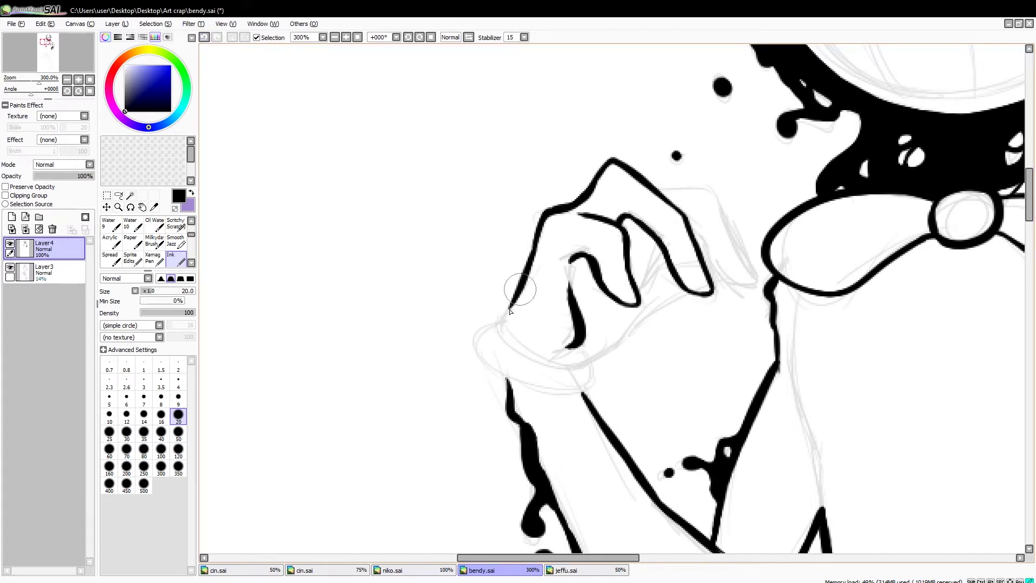
pyautogui.hotkey('ctrl', 'z')
pyautogui.moveTo(542, 215); pyautogui.dragTo(558, 370)
pyautogui.moveTo(510, 326); pyautogui.dragTo(488, 349)
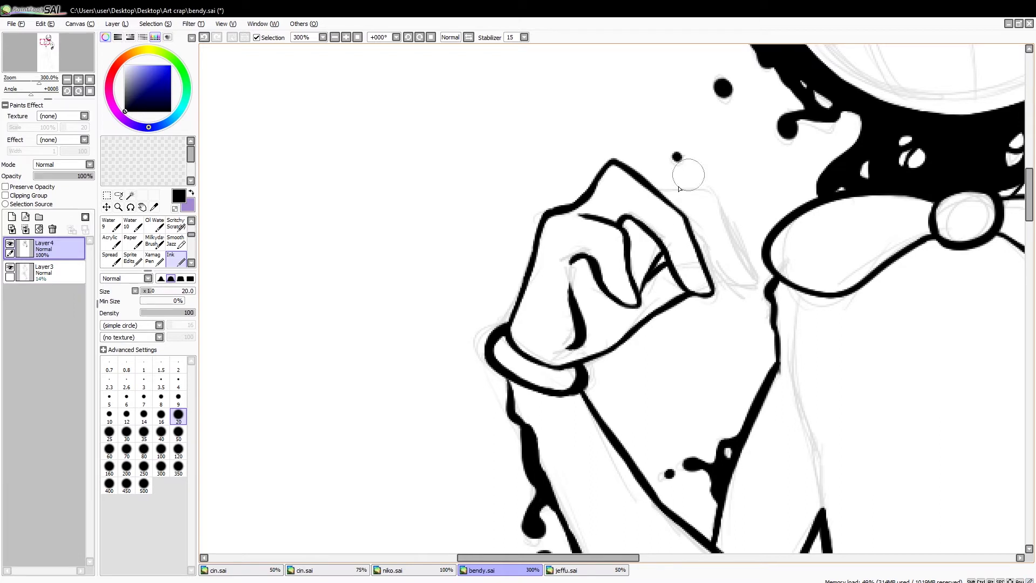
# Ink the raised hand's outer finger and cover the fingers, palm and cuff with black drips and blotches around white highlights.
pyautogui.moveTo(654, 187); pyautogui.dragTo(753, 279)
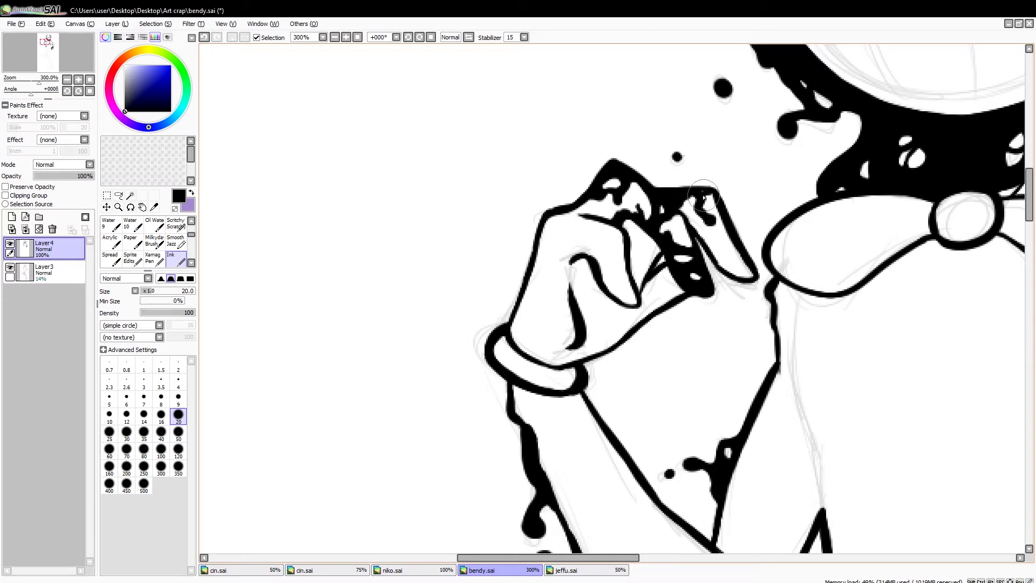
pyautogui.moveTo(610, 202); pyautogui.dragTo(539, 252)
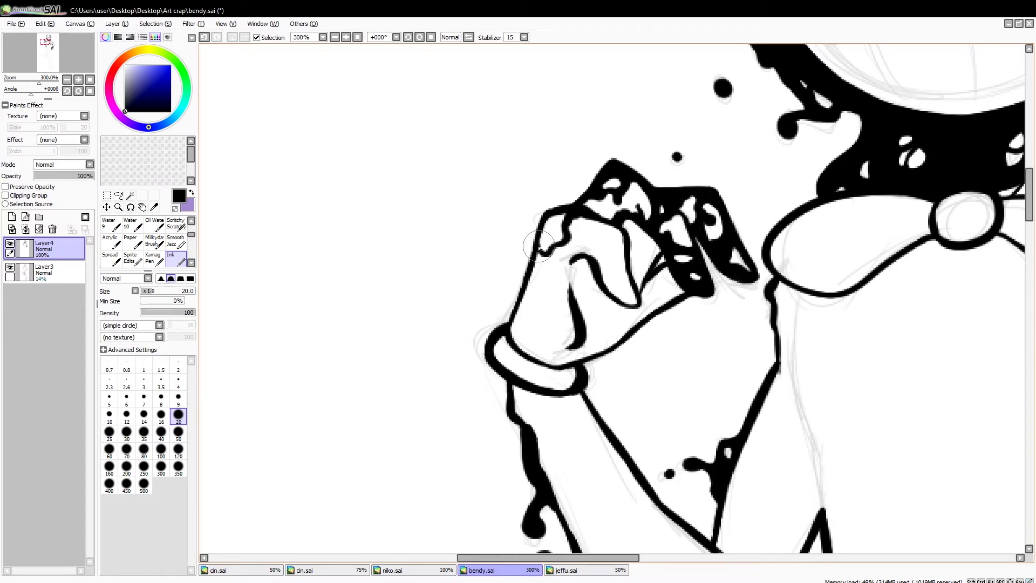
pyautogui.moveTo(547, 298); pyautogui.dragTo(546, 306)
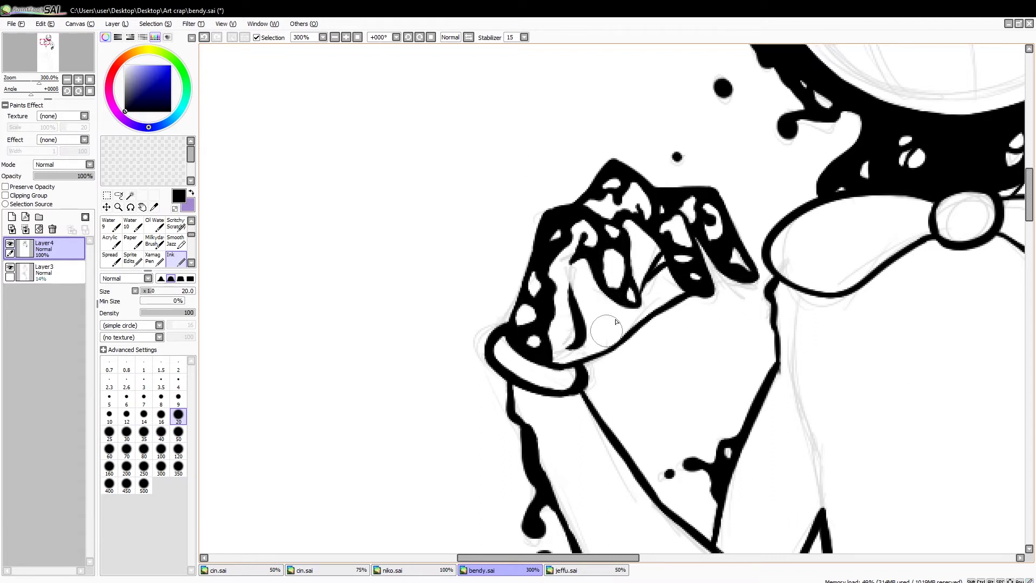
pyautogui.moveTo(674, 291)
pyautogui.mouseDown()
pyautogui.moveTo(656, 282)
pyautogui.moveTo(623, 329)
pyautogui.moveTo(595, 332)
pyautogui.moveTo(588, 305)
pyautogui.mouseUp()
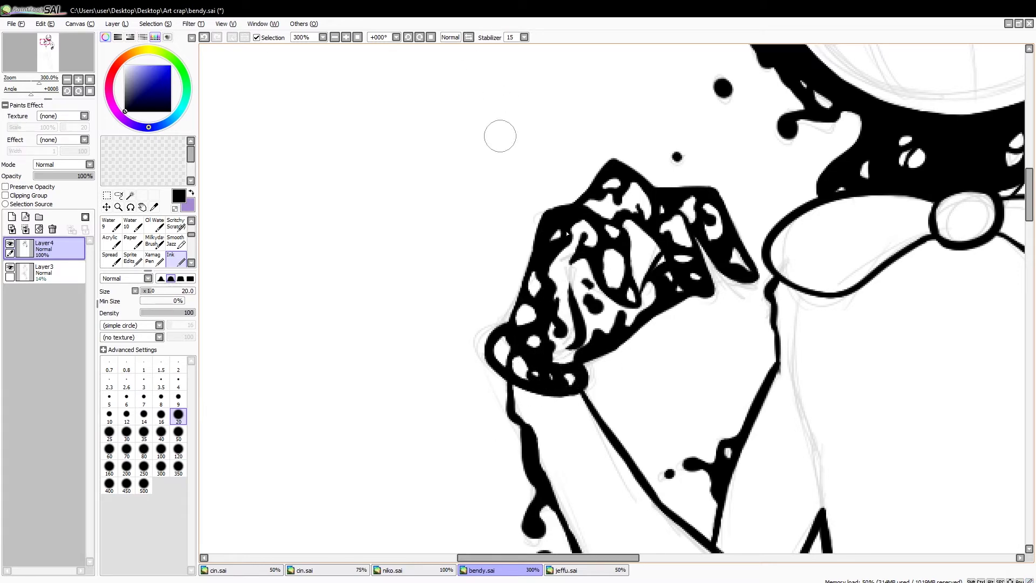
pyautogui.scroll(-6, 540, 205)
pyautogui.scroll(6, 540, 205)
pyautogui.moveTo(620, 205); pyautogui.dragTo(637, 233)
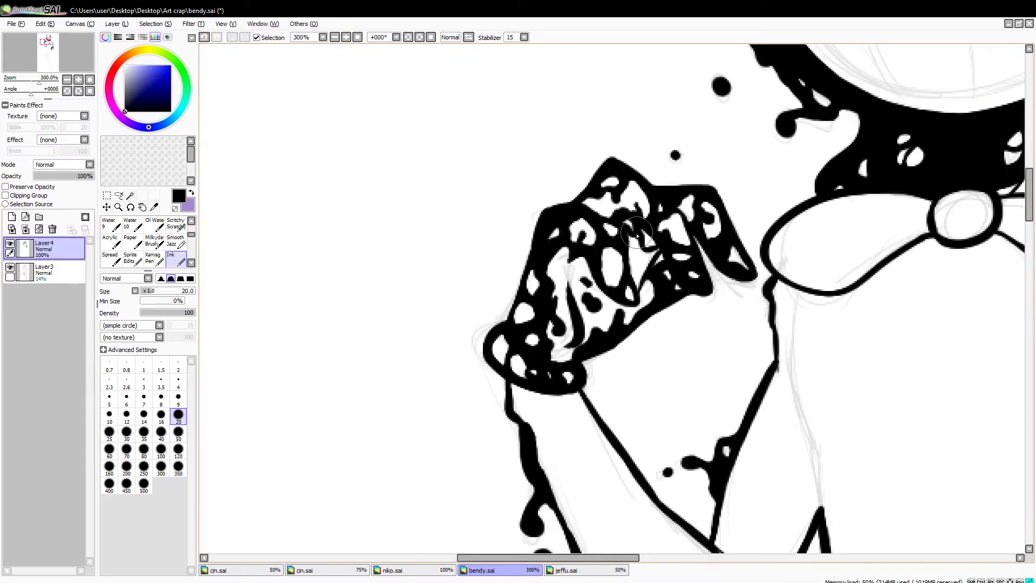
# Ink both torso sides down to the hips and the standing leg's outer thigh, with a dripping cluster and loose droplets.
pyautogui.scroll(-5, 645, 259)
pyautogui.scroll(5, 597, 81)
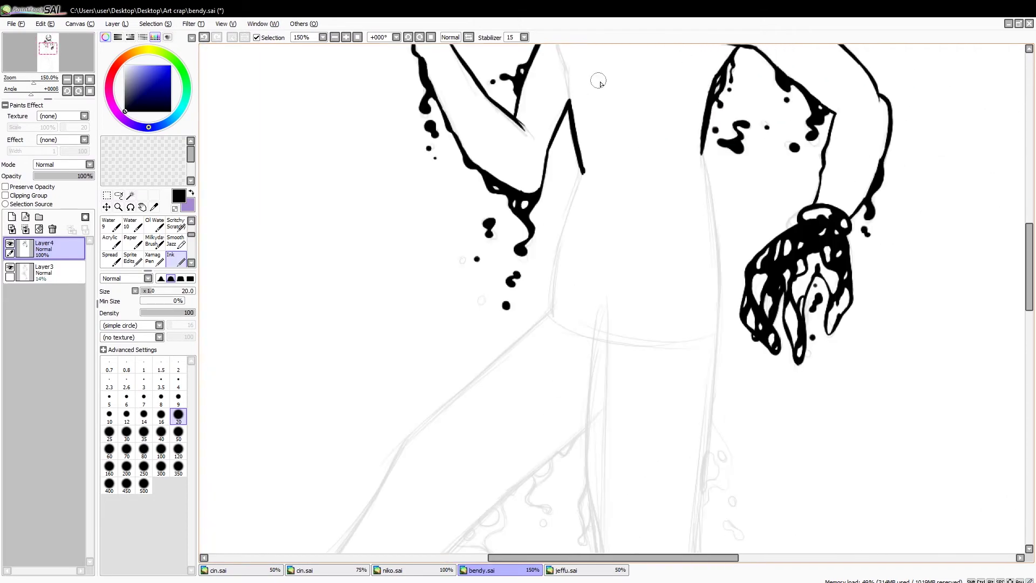
pyautogui.scroll(-5, 955, 284)
pyautogui.scroll(4, 713, 254)
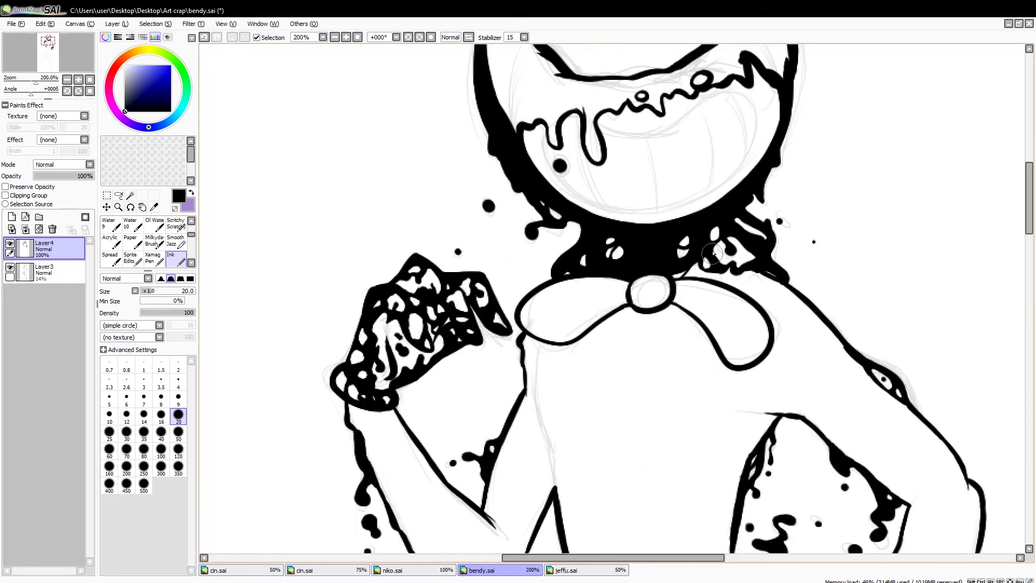
pyautogui.scroll(-3, 506, 278)
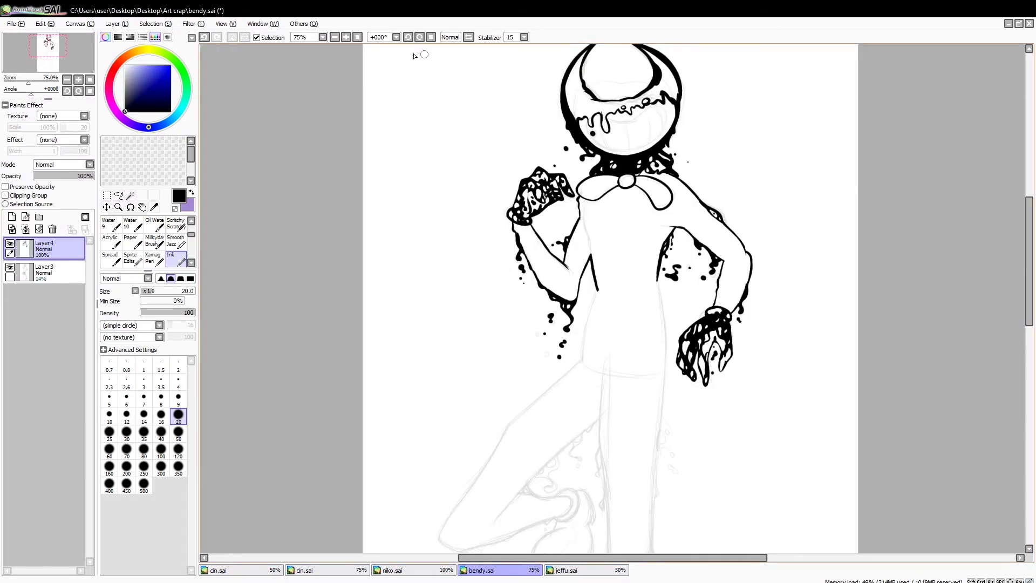
pyautogui.scroll(3, 626, 350)
pyautogui.moveTo(569, 199); pyautogui.dragTo(529, 392)
pyautogui.moveTo(731, 167); pyautogui.dragTo(755, 426)
pyautogui.moveTo(756, 426); pyautogui.dragTo(755, 210)
pyautogui.moveTo(748, 267); pyautogui.dragTo(743, 370)
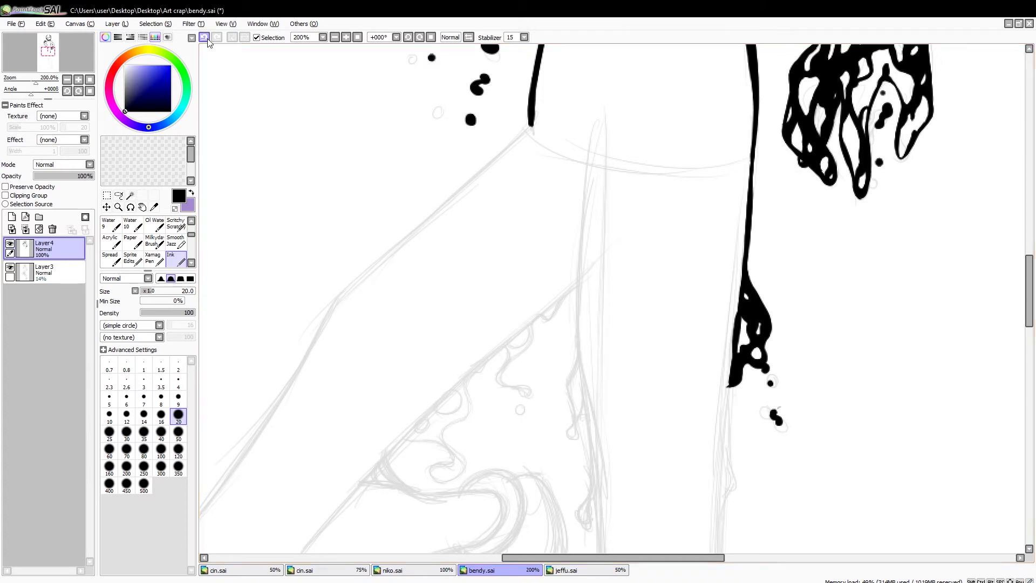
# Ink the standing leg's outer edge down past the knee to the ankle, with hanging drips, loose droplets and the ankle's hem.
pyautogui.scroll(-3, 768, 363)
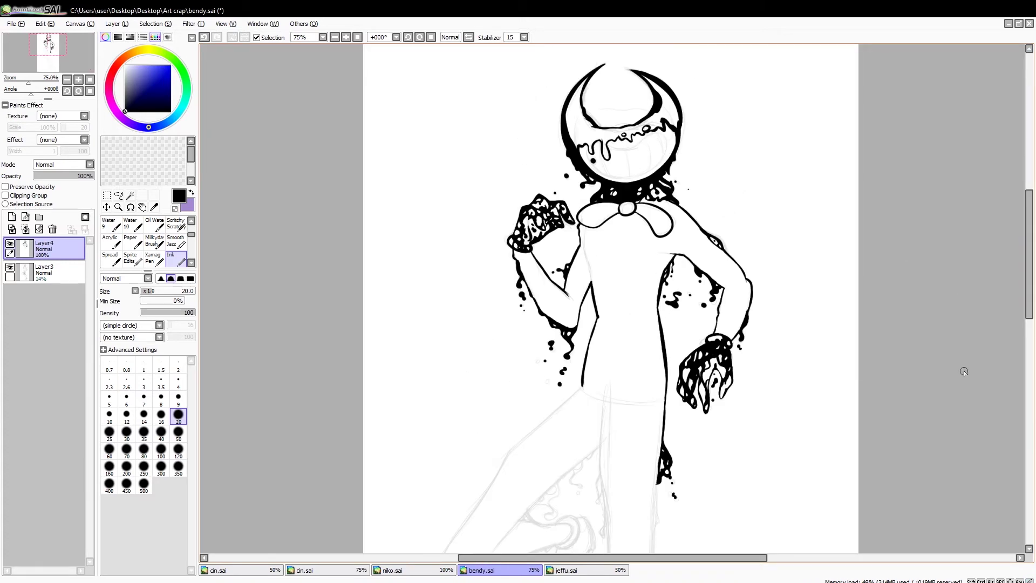
pyautogui.scroll(4, 529, 155)
pyautogui.moveTo(787, 251)
pyautogui.mouseDown()
pyautogui.moveTo(779, 377)
pyautogui.moveTo(810, 259)
pyautogui.moveTo(896, 378)
pyautogui.moveTo(908, 339)
pyautogui.mouseUp()
pyautogui.scroll(-3, 779, 378)
pyautogui.scroll(-3, 809, 259)
pyautogui.scroll(-2, 896, 378)
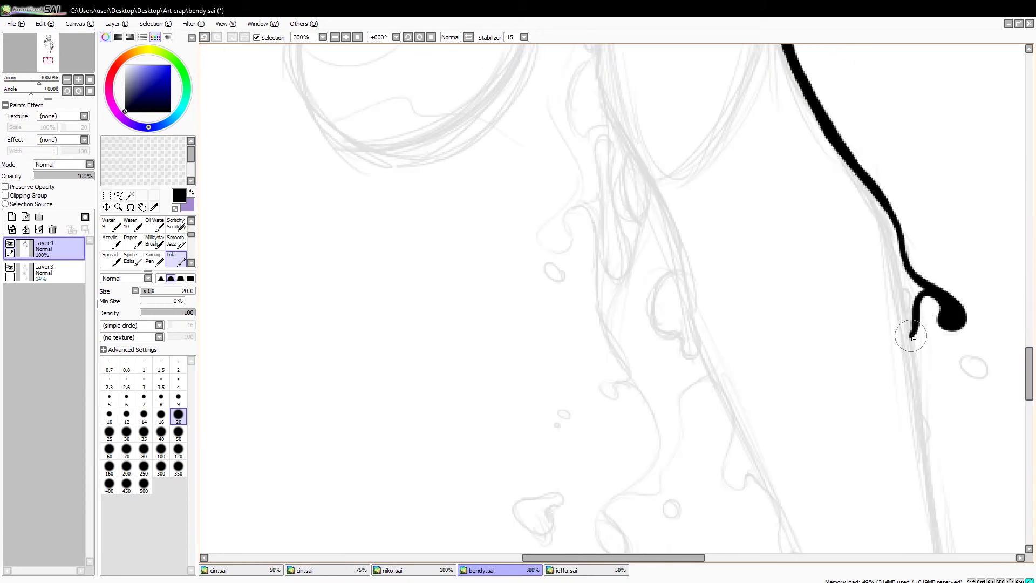
pyautogui.hscroll(3, 908, 330)
pyautogui.click(893, 367)
pyautogui.click(887, 346)
pyautogui.scroll(1, 888, 346)
pyautogui.moveTo(863, 491); pyautogui.dragTo(831, 227)
pyautogui.scroll(-5, 858, 378)
pyautogui.moveTo(869, 359)
pyautogui.mouseDown()
pyautogui.moveTo(855, 263)
pyautogui.moveTo(928, 330)
pyautogui.moveTo(917, 373)
pyautogui.mouseUp()
pyautogui.scroll(-2, 854, 263)
pyautogui.scroll(-2, 924, 270)
pyautogui.moveTo(907, 329); pyautogui.dragTo(826, 388)
pyautogui.hscroll(3, 1024, 430)
# Ink the standing leg's inner calf edge above the ankle, with teardrop drips, small droplets and a larger loose blob.
pyautogui.scroll(1, 1024, 430)
pyautogui.scroll(-2, 1024, 430)
pyautogui.moveTo(621, 353)
pyautogui.mouseDown()
pyautogui.moveTo(555, 237)
pyautogui.moveTo(521, 105)
pyautogui.mouseUp()
pyautogui.moveTo(604, 302); pyautogui.dragTo(596, 324)
pyautogui.scroll(2, 618, 392)
pyautogui.scroll(4, 603, 438)
pyautogui.hscroll(-3, 604, 438)
pyautogui.moveTo(597, 205)
pyautogui.mouseDown()
pyautogui.moveTo(624, 300)
pyautogui.moveTo(696, 399)
pyautogui.mouseUp()
pyautogui.moveTo(594, 432); pyautogui.dragTo(615, 502)
pyautogui.scroll(1, 638, 372)
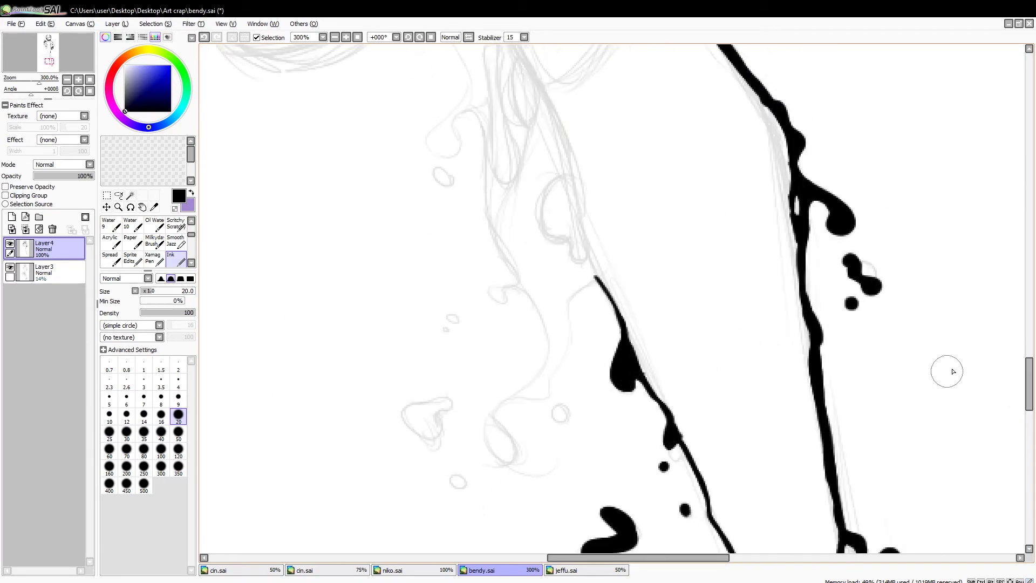
# Ink the standing leg's inner edge from the crotch to the knee, with dripping clusters along it.
pyautogui.scroll(3, 953, 371)
pyautogui.hscroll(-3, 755, 324)
pyautogui.moveTo(615, 148); pyautogui.dragTo(611, 321)
pyautogui.scroll(2, 610, 321)
pyautogui.moveTo(609, 253); pyautogui.dragTo(608, 367)
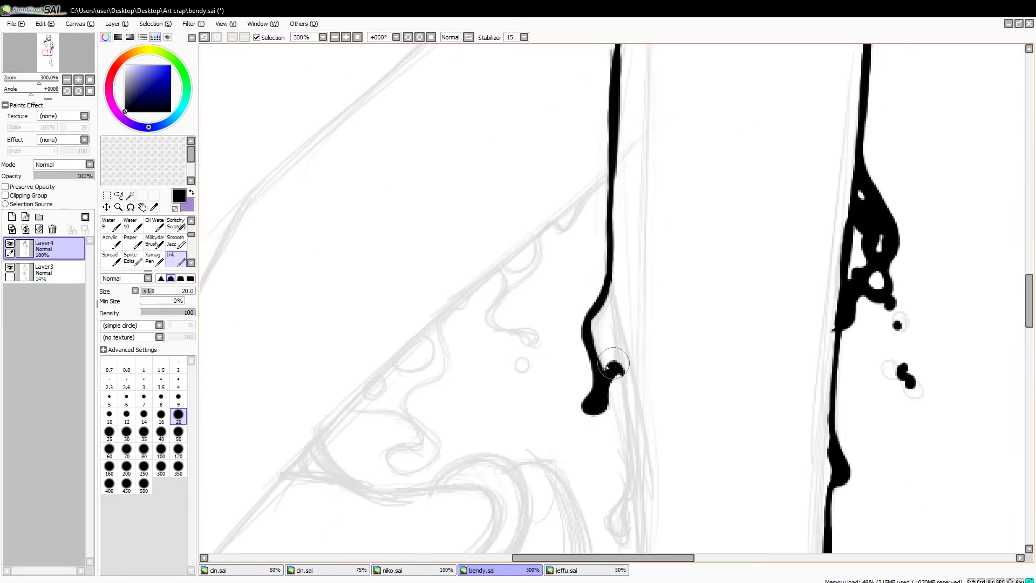
pyautogui.scroll(-3, 610, 349)
pyautogui.moveTo(614, 105)
pyautogui.mouseDown()
pyautogui.moveTo(641, 185)
pyautogui.moveTo(620, 312)
pyautogui.mouseUp()
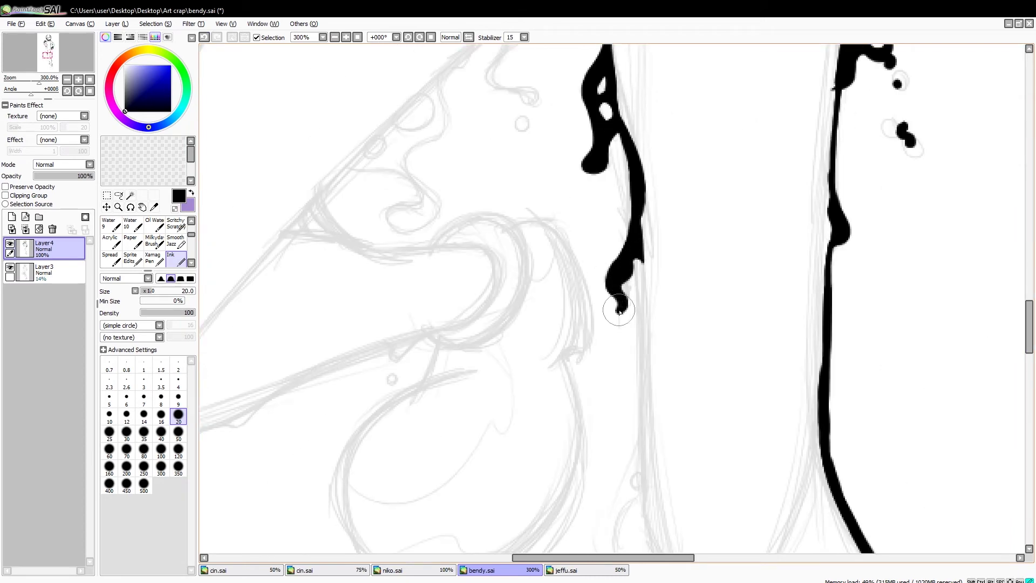
pyautogui.scroll(-2, 953, 285)
pyautogui.moveTo(643, 134)
pyautogui.mouseDown()
pyautogui.moveTo(643, 294)
pyautogui.moveTo(628, 356)
pyautogui.mouseUp()
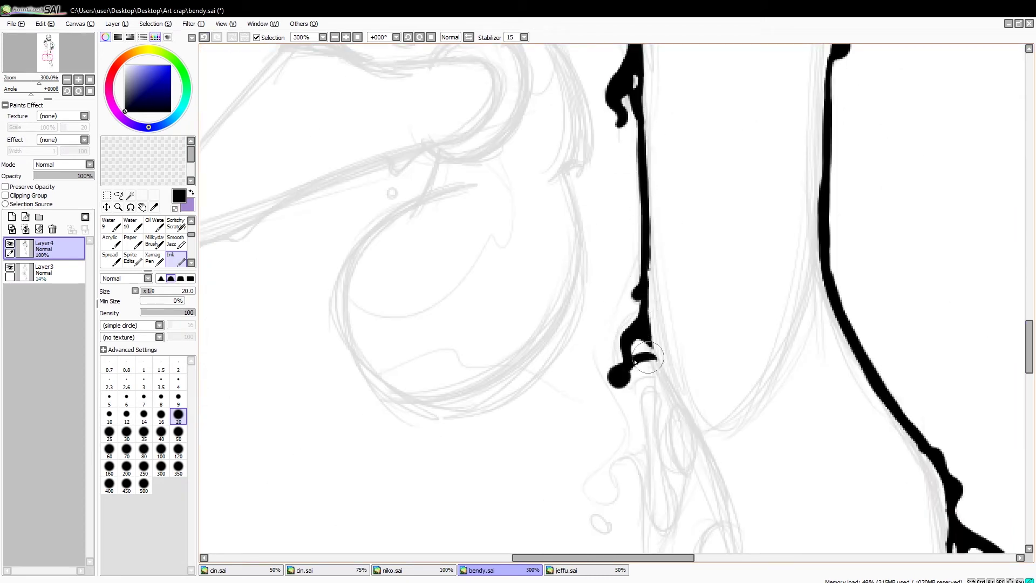
# Ink a large black dripping mass with white holes at the standing leg's inner knee, plus loose droplets beside it.
pyautogui.scroll(-2, 634, 361)
pyautogui.moveTo(598, 251)
pyautogui.mouseDown()
pyautogui.moveTo(607, 332)
pyautogui.moveTo(598, 262)
pyautogui.mouseUp()
pyautogui.moveTo(636, 323); pyautogui.dragTo(721, 349)
pyautogui.moveTo(648, 207)
pyautogui.mouseDown()
pyautogui.moveTo(658, 299)
pyautogui.moveTo(669, 304)
pyautogui.moveTo(671, 266)
pyautogui.moveTo(633, 255)
pyautogui.moveTo(660, 378)
pyautogui.moveTo(715, 330)
pyautogui.mouseUp()
pyautogui.scroll(-3, 661, 286)
pyautogui.click(545, 221)
pyautogui.click(562, 291)
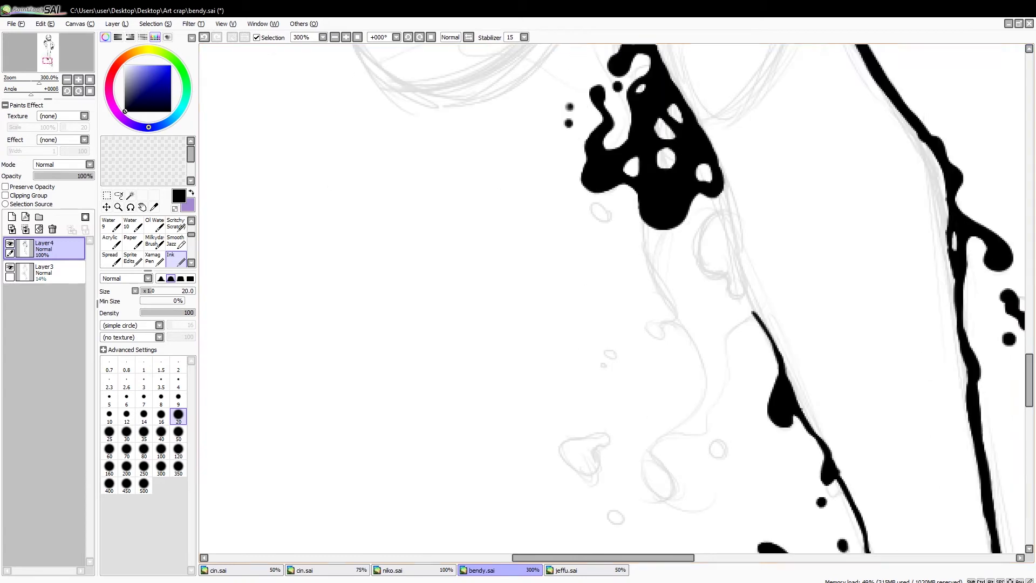
pyautogui.moveTo(701, 200)
pyautogui.mouseDown()
pyautogui.moveTo(742, 297)
pyautogui.moveTo(712, 264)
pyautogui.mouseUp()
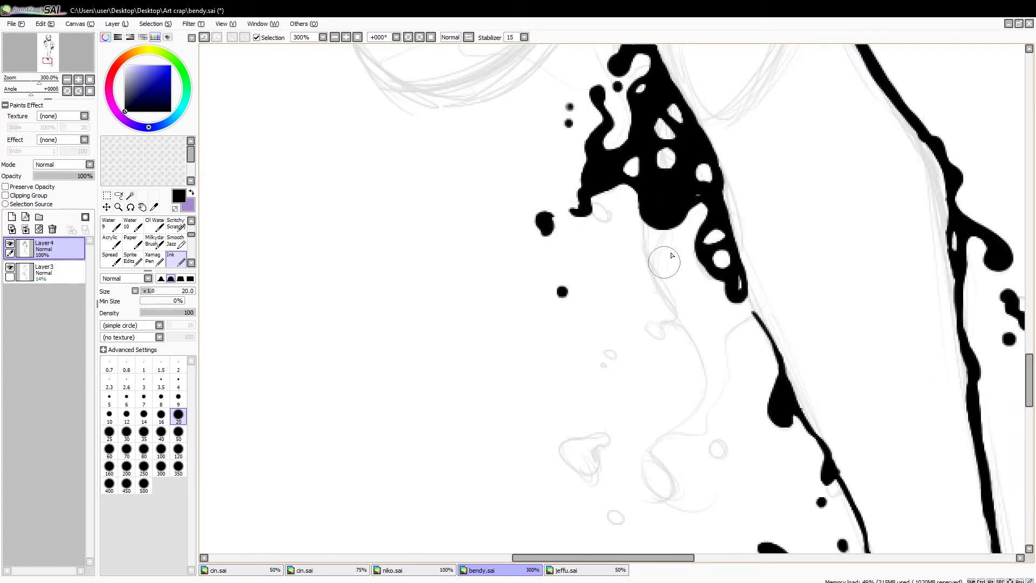
# Extend the knee's ink mass down to the calf line with a long drip, white gaps and loose droplets.
pyautogui.press('-')
pyautogui.press('-')
pyautogui.press('-')
pyautogui.press('-')
pyautogui.press('-')
pyautogui.press('-')
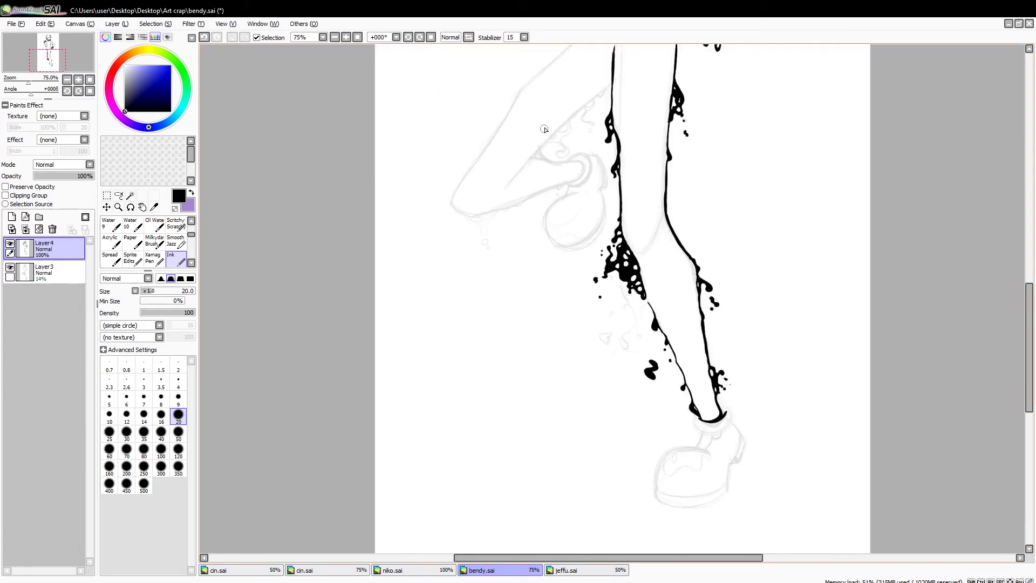
pyautogui.press('+')
pyautogui.press('+')
pyautogui.press('+')
pyautogui.press('+')
pyautogui.press('+')
pyautogui.moveTo(599, 183); pyautogui.dragTo(616, 268)
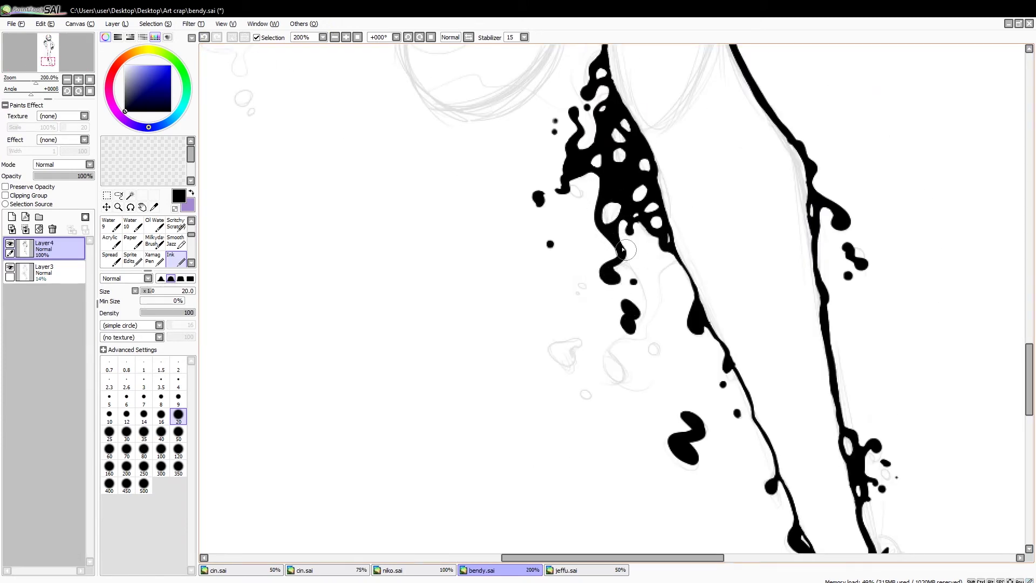
# Ink the bent leg's underside from the crotch toward the back of the knee, with curling drips and a droplet.
pyautogui.moveTo(1023, 410)
pyautogui.mouseDown()
pyautogui.moveTo(1022, 429)
pyautogui.moveTo(1023, 335)
pyautogui.mouseUp()
pyautogui.moveTo(785, 178)
pyautogui.mouseDown()
pyautogui.moveTo(732, 247)
pyautogui.moveTo(737, 222)
pyautogui.mouseUp()
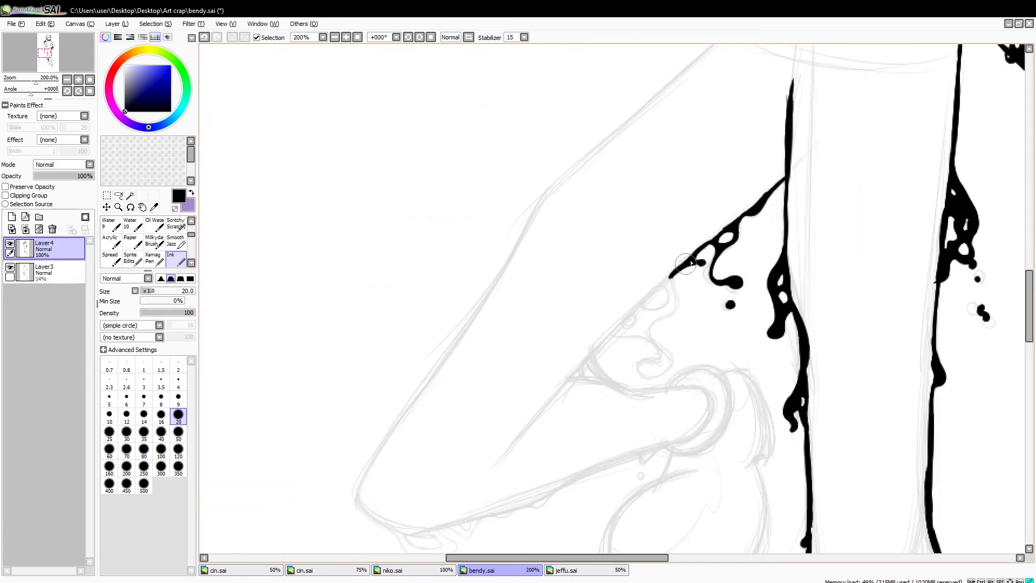
pyautogui.moveTo(671, 281); pyautogui.dragTo(654, 365)
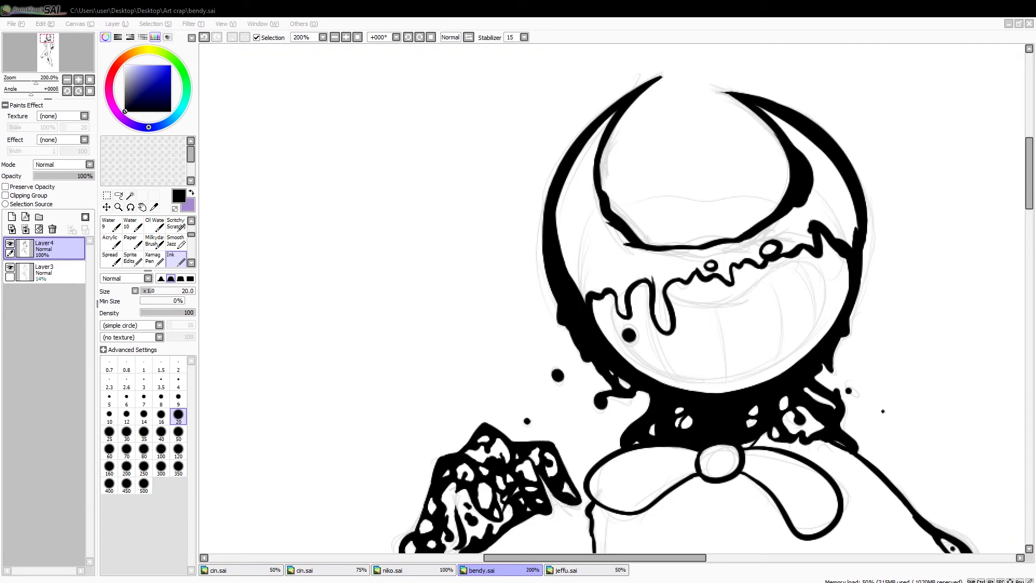
# Ink the grin's complete outline on the face, from the curved upper lip around the lower edge.
pyautogui.scroll(1, 423, 85)
pyautogui.press('Delete')
pyautogui.press('Delete')
pyautogui.press('Delete')
pyautogui.press('Delete')
pyautogui.press('Delete')
pyautogui.press('Delete')
pyautogui.moveTo(556, 192); pyautogui.dragTo(605, 346)
pyautogui.press('Delete')
pyautogui.press('Delete')
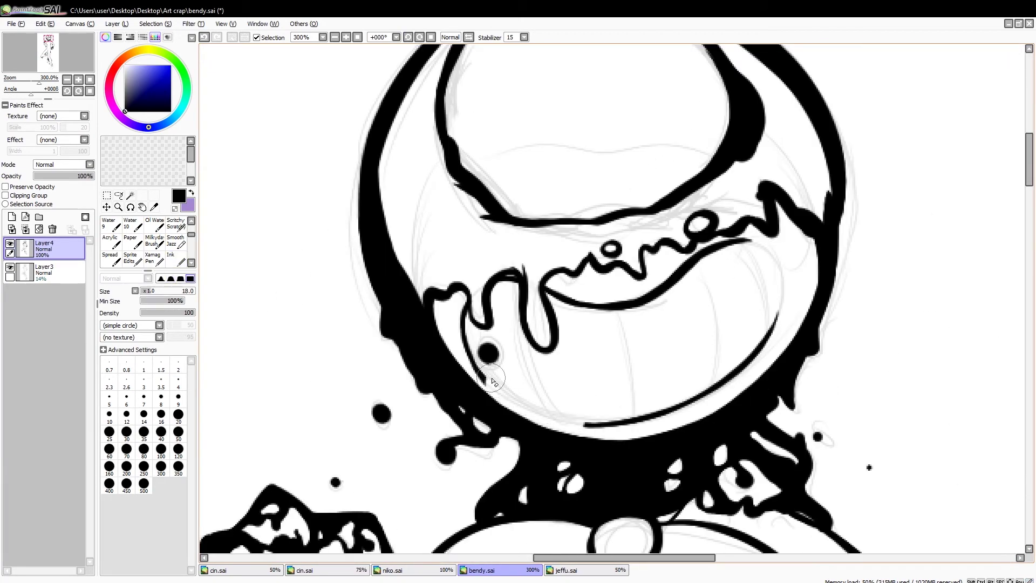
pyautogui.click(406, 38)
pyautogui.press('Home')
pyautogui.scroll(1, 440, 45)
pyautogui.press('e')
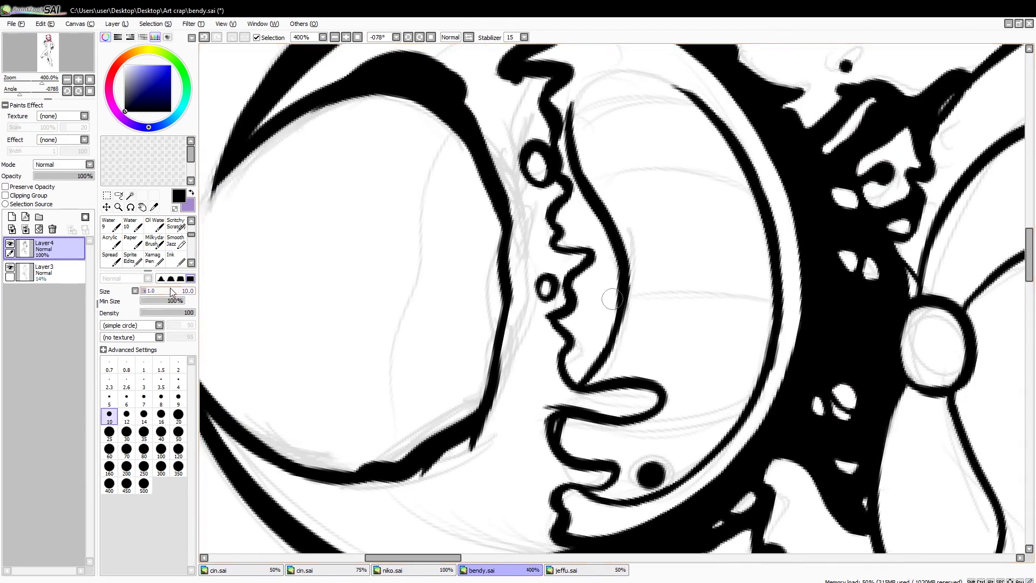
pyautogui.press('Home')
pyautogui.press('n')
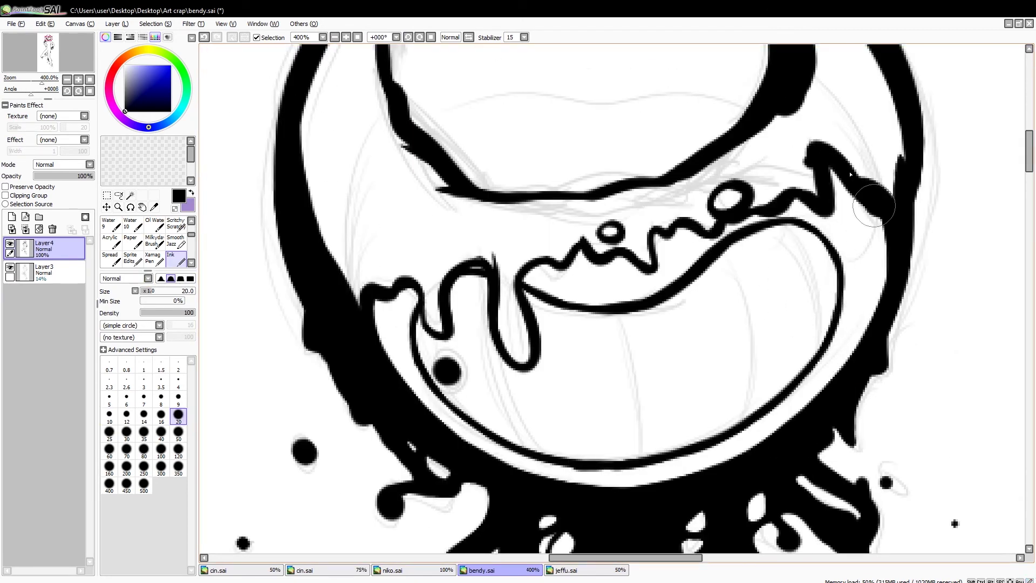
# Ink the curved dividing lines between the teeth across the grin.
pyautogui.moveTo(768, 229); pyautogui.dragTo(822, 337)
pyautogui.moveTo(695, 284); pyautogui.dragTo(736, 424)
pyautogui.hotkey('ctrl', 'z')
pyautogui.moveTo(615, 316); pyautogui.dragTo(616, 459)
pyautogui.moveTo(507, 367); pyautogui.dragTo(492, 432)
pyautogui.moveTo(453, 278)
pyautogui.mouseDown()
pyautogui.moveTo(470, 275)
pyautogui.moveTo(426, 345)
pyautogui.mouseUp()
# Ink the raised foot's heel and rounded shoe, and the standing foot's cuff, heel and shoe outline.
pyautogui.scroll(-5, 470, 274)
pyautogui.scroll(4, 593, 324)
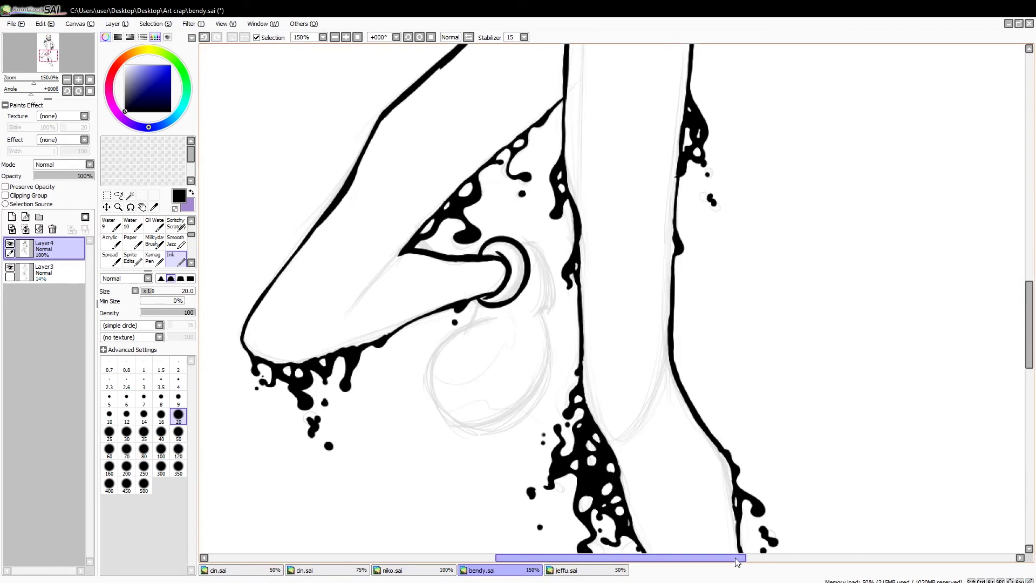
pyautogui.moveTo(674, 192); pyautogui.dragTo(732, 311)
pyautogui.moveTo(741, 251)
pyautogui.mouseDown()
pyautogui.moveTo(693, 515)
pyautogui.moveTo(674, 378)
pyautogui.moveTo(630, 265)
pyautogui.mouseUp()
pyautogui.press('Home')
pyautogui.moveTo(851, 305); pyautogui.dragTo(878, 456)
pyautogui.scroll(-5, 879, 456)
pyautogui.moveTo(834, 261)
pyautogui.mouseDown()
pyautogui.moveTo(864, 377)
pyautogui.moveTo(648, 216)
pyautogui.mouseUp()
pyautogui.moveTo(596, 57); pyautogui.dragTo(742, 251)
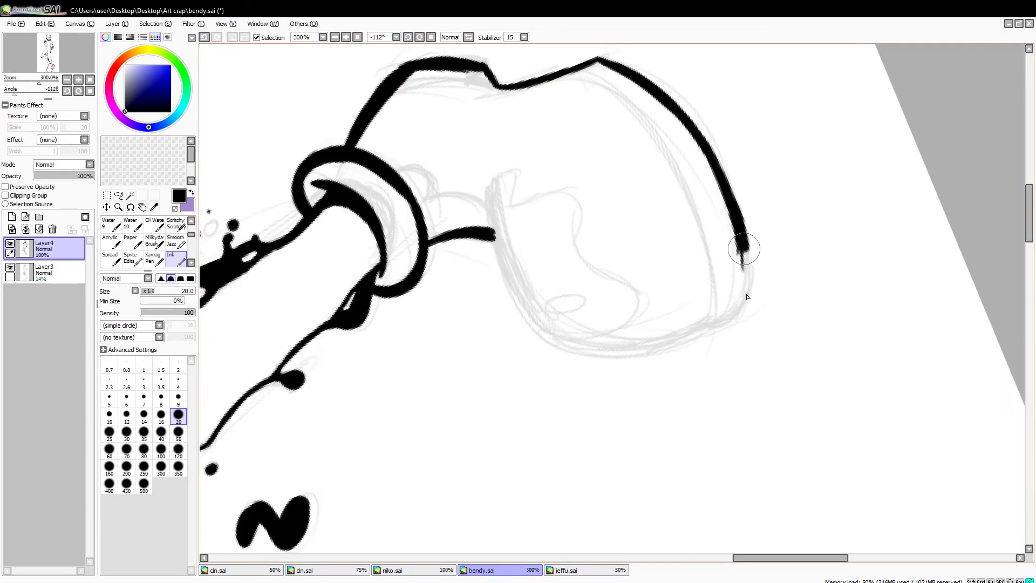
pyautogui.click(419, 37)
# Hide the sketch layer and fill the head, arms, torso and legs with solid black.
pyautogui.scroll(-3, 867, 243)
pyautogui.scroll(5, 486, 165)
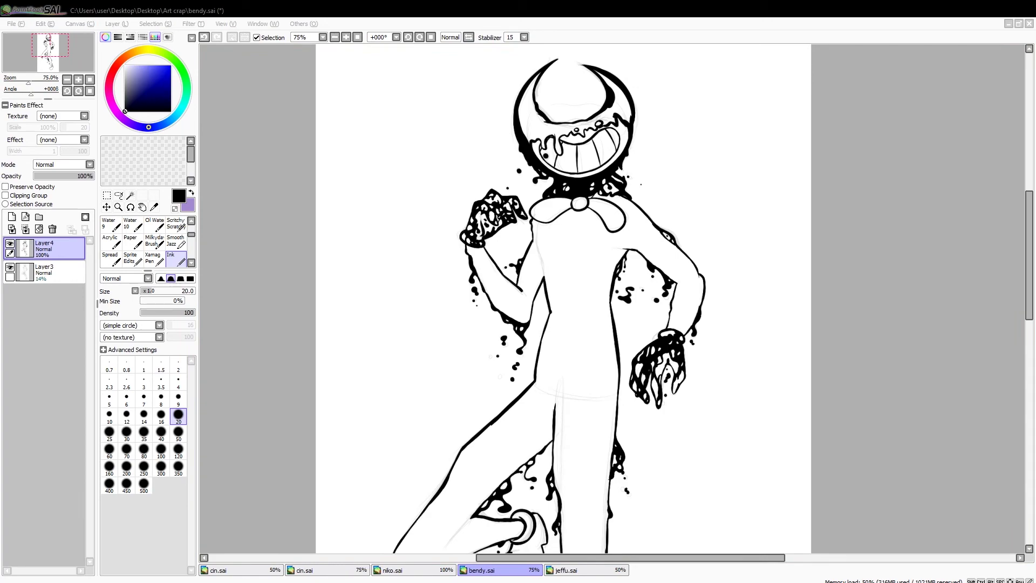
pyautogui.scroll(4, 733, 247)
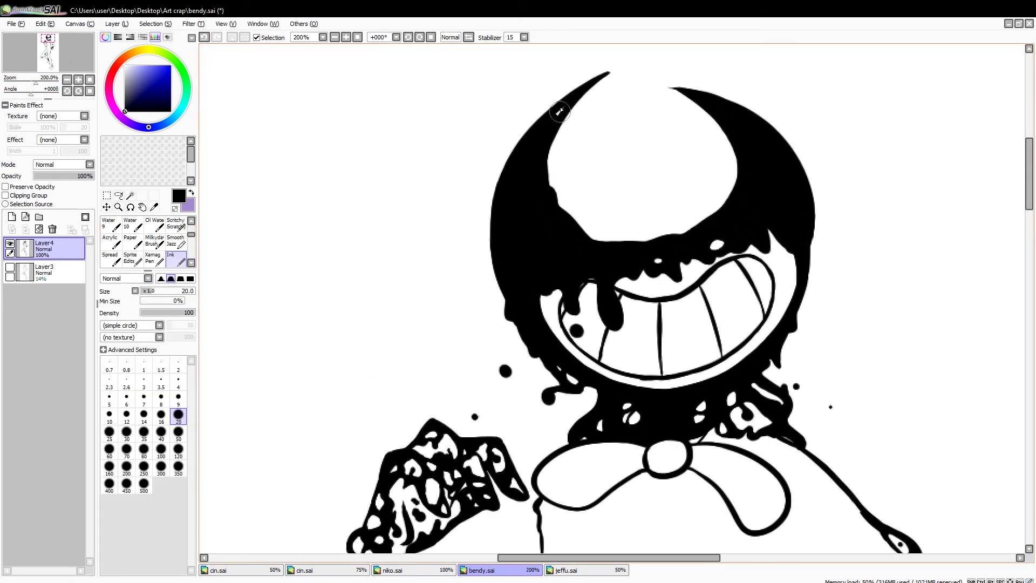
pyautogui.scroll(-3, 556, 204)
pyautogui.scroll(-5, 556, 204)
pyautogui.scroll(3, 775, 355)
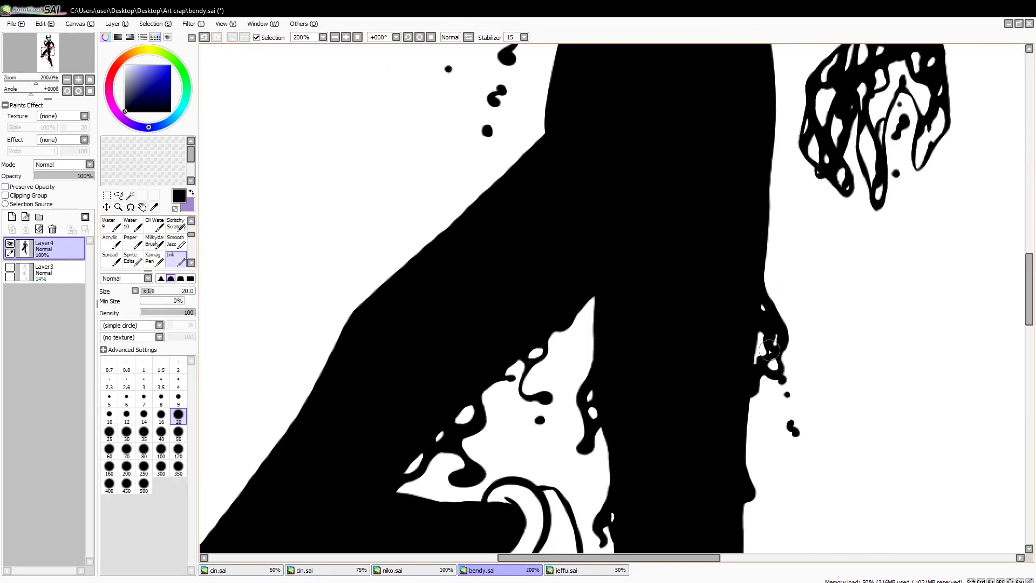
pyautogui.scroll(-5, 775, 356)
pyautogui.scroll(8, 1031, 386)
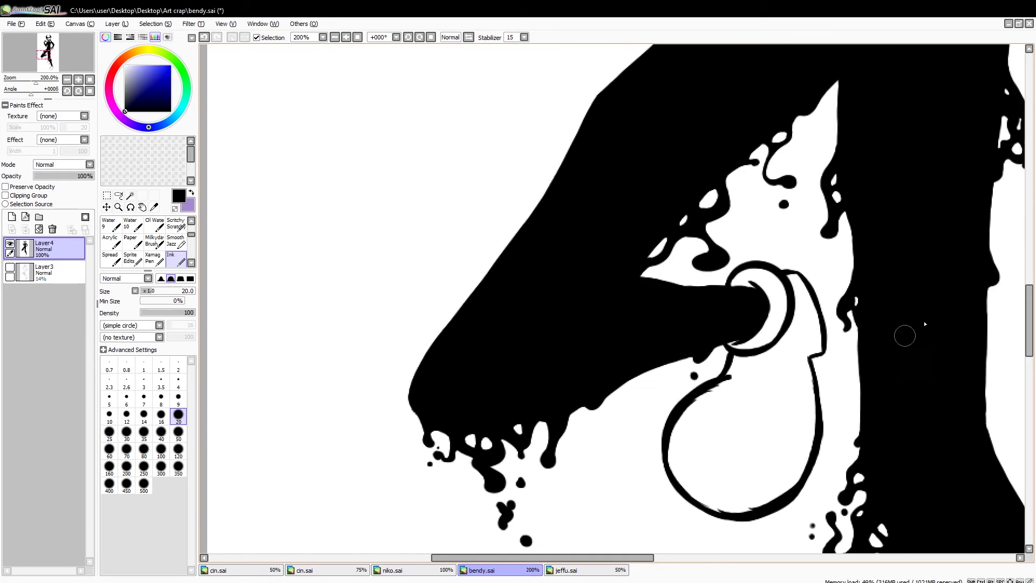
# Fill both shoes with solid black.
pyautogui.scroll(-8, 1030, 387)
pyautogui.press('b')
pyautogui.press('n')
pyautogui.scroll(-8, 1026, 379)
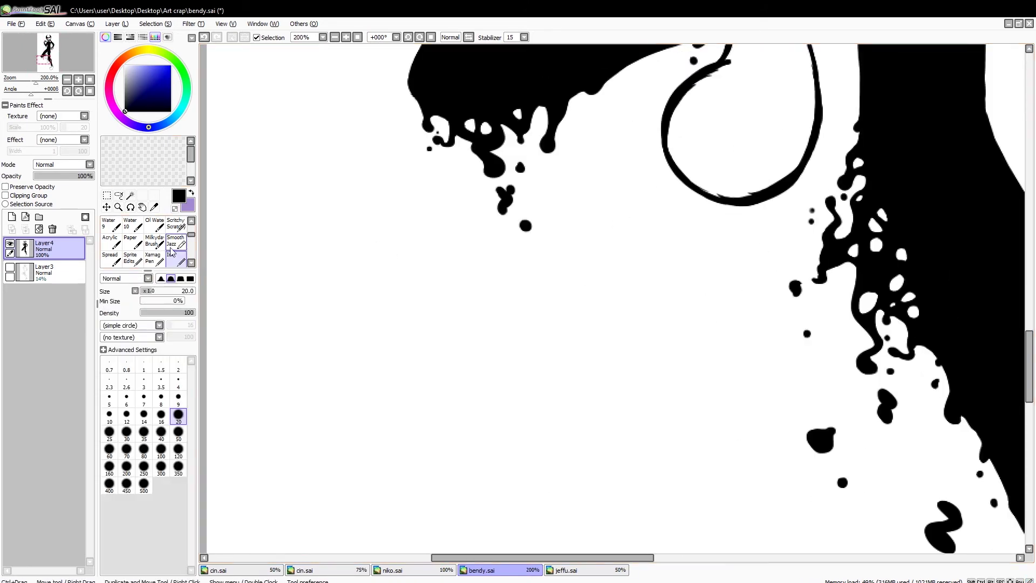
pyautogui.scroll(1, 828, 352)
pyautogui.scroll(-5, 828, 352)
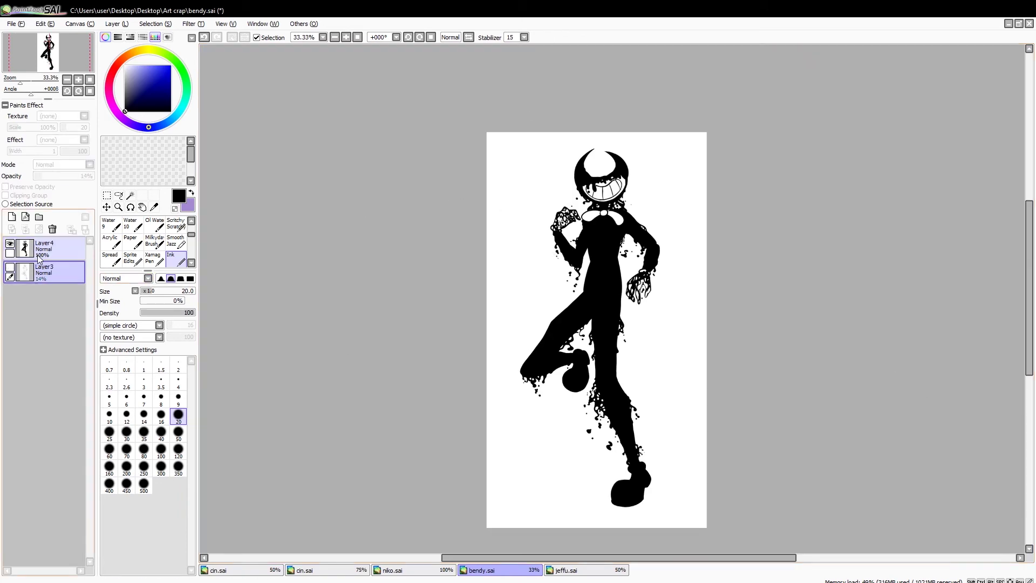
# Replace the sketch layer with a blue and a white layer, and select the lowered glove's white areas on the ink layer.
pyautogui.scroll(5, 740, 278)
pyautogui.click(740, 277)
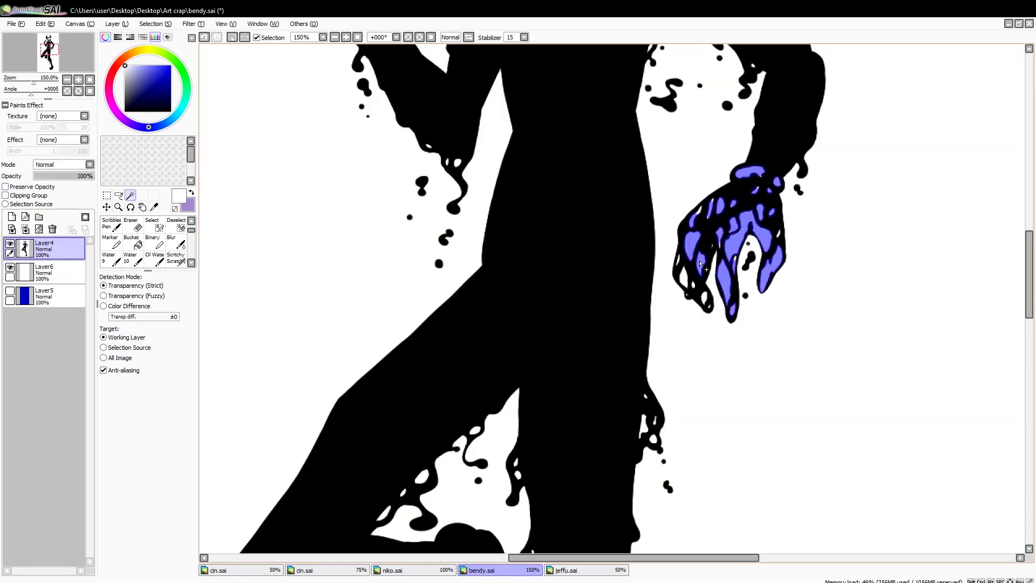
pyautogui.click(152, 224)
# Add the face's grin area, the bow tie and the raised glove's interior to the selection.
pyautogui.scroll(5, 704, 304)
pyautogui.moveTo(488, 184)
pyautogui.mouseDown()
pyautogui.moveTo(534, 195)
pyautogui.moveTo(658, 157)
pyautogui.moveTo(619, 317)
pyautogui.moveTo(628, 365)
pyautogui.mouseUp()
pyautogui.press('w')
pyautogui.scroll(2, 619, 317)
pyautogui.press('s')
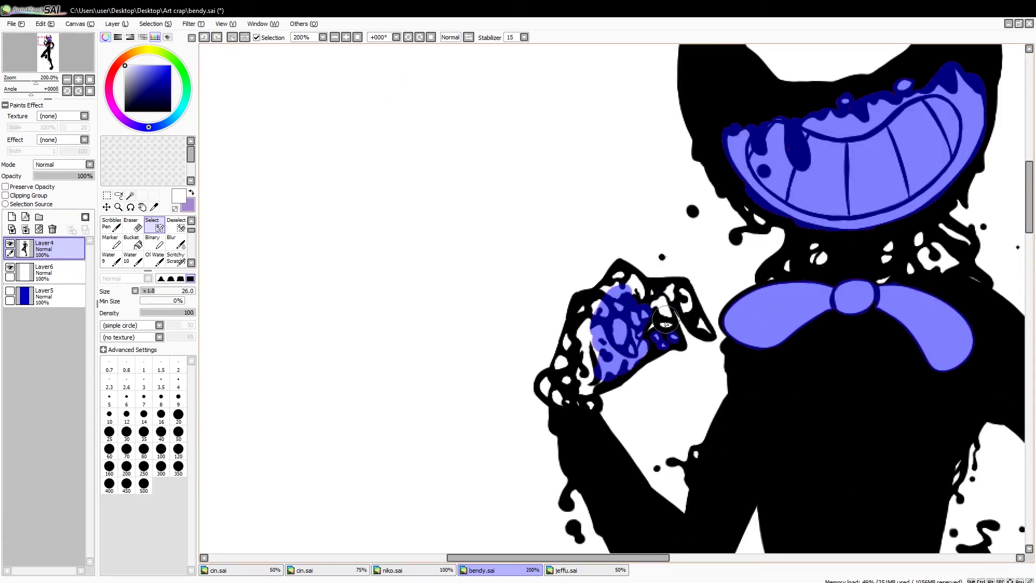
pyautogui.moveTo(694, 321)
pyautogui.mouseDown()
pyautogui.moveTo(588, 324)
pyautogui.moveTo(561, 399)
pyautogui.moveTo(540, 389)
pyautogui.mouseUp()
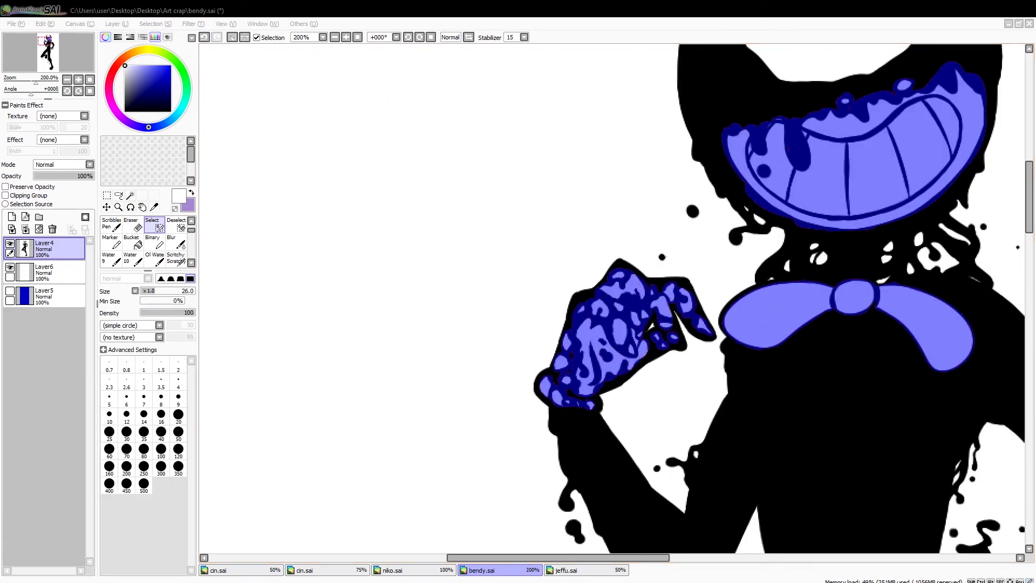
# Fill the selected face, bow tie and glove areas with white on the layer beneath the ink and save the drawing.
pyautogui.scroll(-2, 540, 388)
pyautogui.click(54, 272)
pyautogui.scroll(2, 594, 323)
pyautogui.click(960, 289)
pyautogui.scroll(-2, 960, 288)
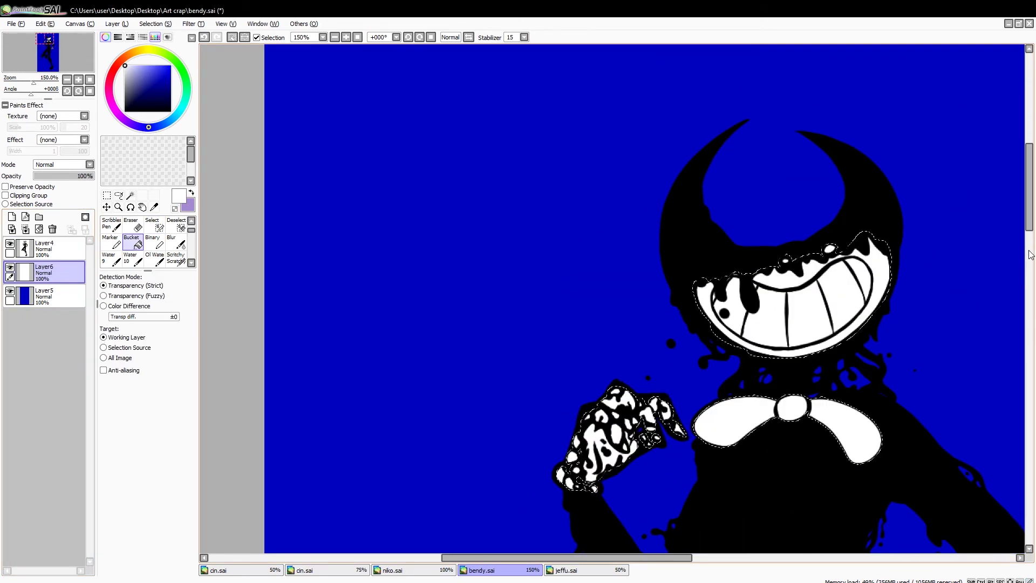
pyautogui.hotkey('ctrl', 's')
pyautogui.scroll(-1, 251, 239)
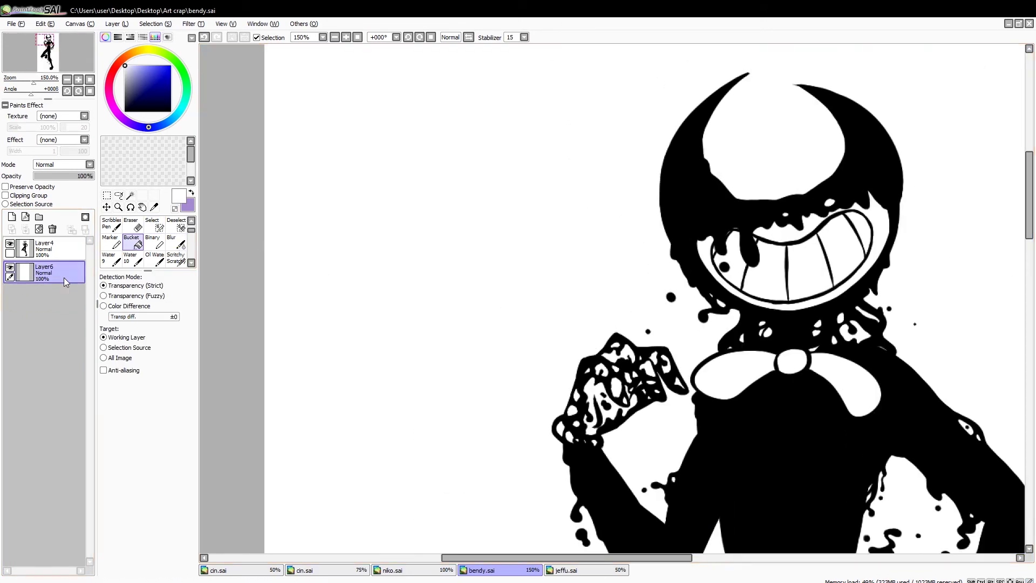
# Airbrush soft grey-blue shading onto the face, bow tie and gloves on a new Multiply layer clipped to the white fill.
pyautogui.click(12, 216)
pyautogui.click(5, 196)
pyautogui.click(132, 224)
pyautogui.click(132, 88)
pyautogui.moveTo(701, 243); pyautogui.dragTo(863, 227)
pyautogui.moveTo(836, 378); pyautogui.dragTo(558, 434)
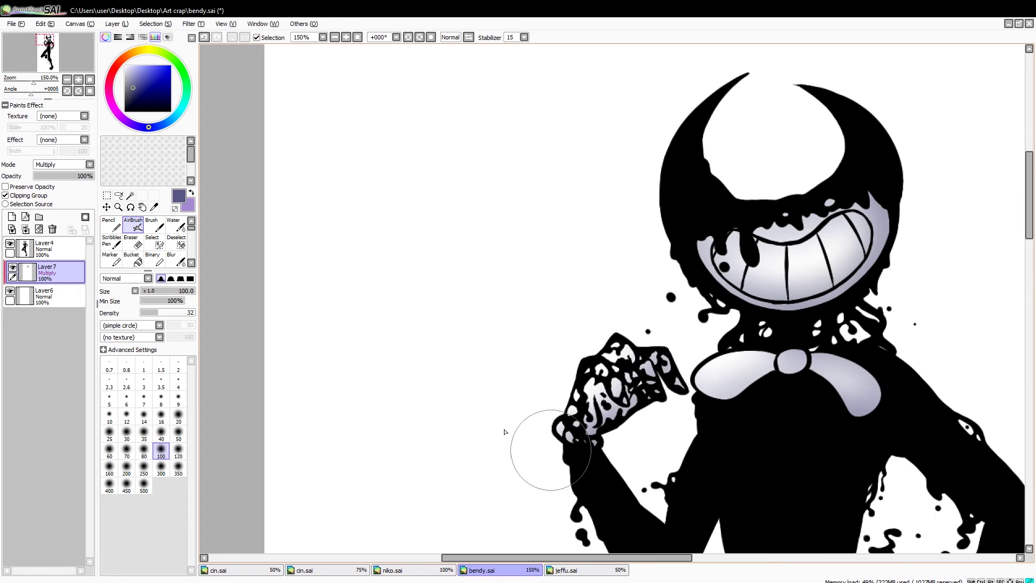
pyautogui.scroll(-5, 558, 434)
pyautogui.scroll(5, 400, 370)
# Switch the shading layer to Luminosity and airbrush pale lavender light over the face, bow tie and gloves.
pyautogui.click(63, 164)
pyautogui.click(54, 222)
pyautogui.click(128, 69)
pyautogui.scroll(-4, 886, 88)
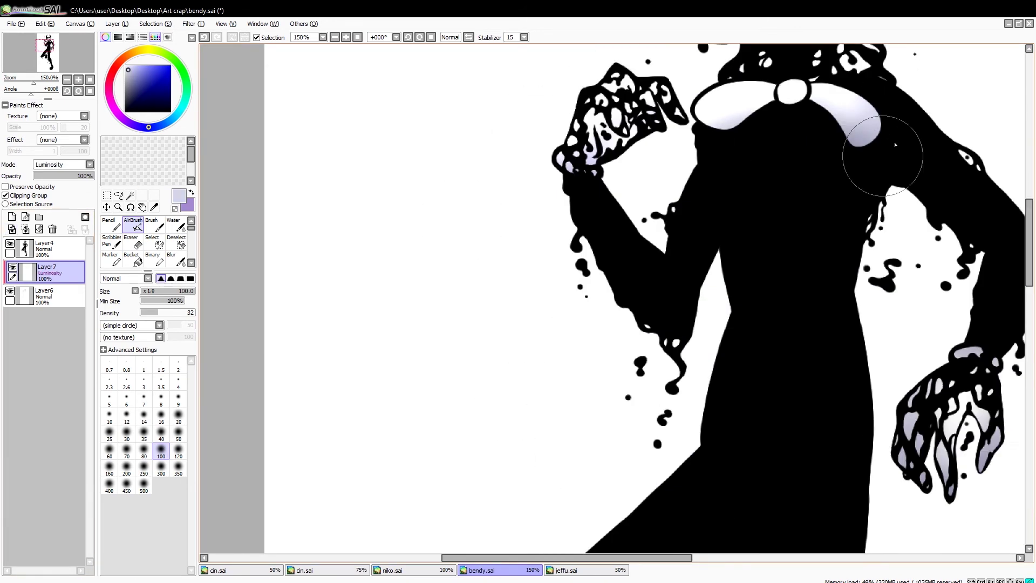
pyautogui.scroll(5, 886, 88)
pyautogui.scroll(-2, 146, 243)
# Return the layer to Multiply and paint dark blue shading on the bow tie with the Milkyday Brush at size 24.
pyautogui.click(154, 257)
pyautogui.click(63, 164)
pyautogui.click(135, 87)
pyautogui.click(78, 79)
pyautogui.moveTo(190, 313); pyautogui.dragTo(160, 312)
pyautogui.moveTo(788, 280); pyautogui.dragTo(825, 254)
pyautogui.moveTo(864, 281)
pyautogui.mouseDown()
pyautogui.moveTo(881, 331)
pyautogui.moveTo(950, 372)
pyautogui.mouseUp()
pyautogui.moveTo(756, 269); pyautogui.dragTo(628, 333)
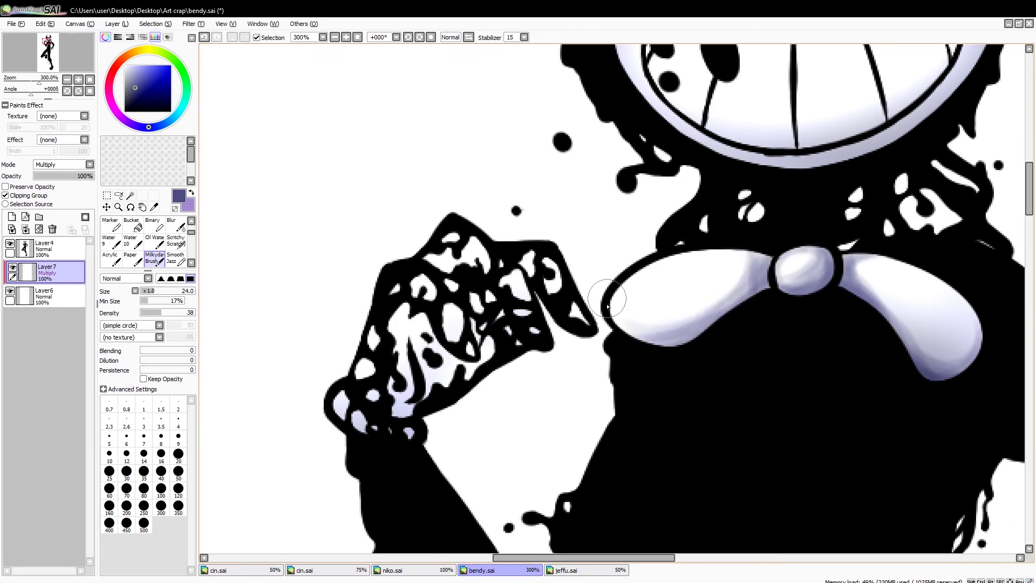
# Shade the raised glove's fingers and palm with the same dark blue brush.
pyautogui.moveTo(486, 346); pyautogui.dragTo(534, 270)
pyautogui.moveTo(426, 254); pyautogui.dragTo(518, 286)
pyautogui.moveTo(399, 280); pyautogui.dragTo(464, 410)
pyautogui.moveTo(447, 269); pyautogui.dragTo(475, 324)
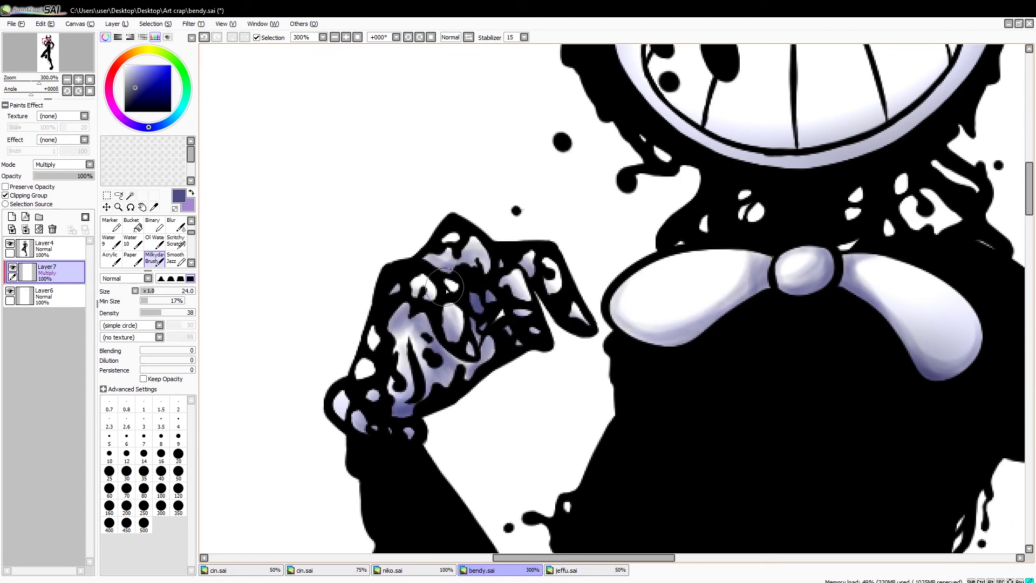
# Shade the teeth and the edges of the grin area with the dark blue brush.
pyautogui.moveTo(539, 558); pyautogui.dragTo(685, 558)
pyautogui.moveTo(777, 172); pyautogui.dragTo(755, 237)
pyautogui.moveTo(729, 264); pyautogui.dragTo(723, 340)
pyautogui.moveTo(680, 243); pyautogui.dragTo(647, 308)
pyautogui.moveTo(820, 232); pyautogui.dragTo(836, 292)
pyautogui.scroll(-2, 1026, 215)
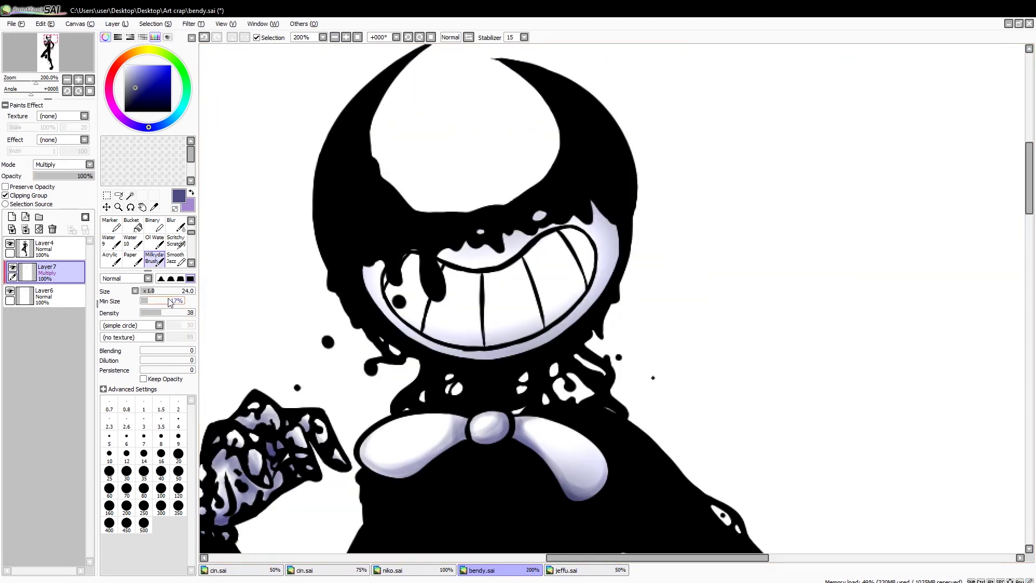
pyautogui.scroll(-2, 1026, 216)
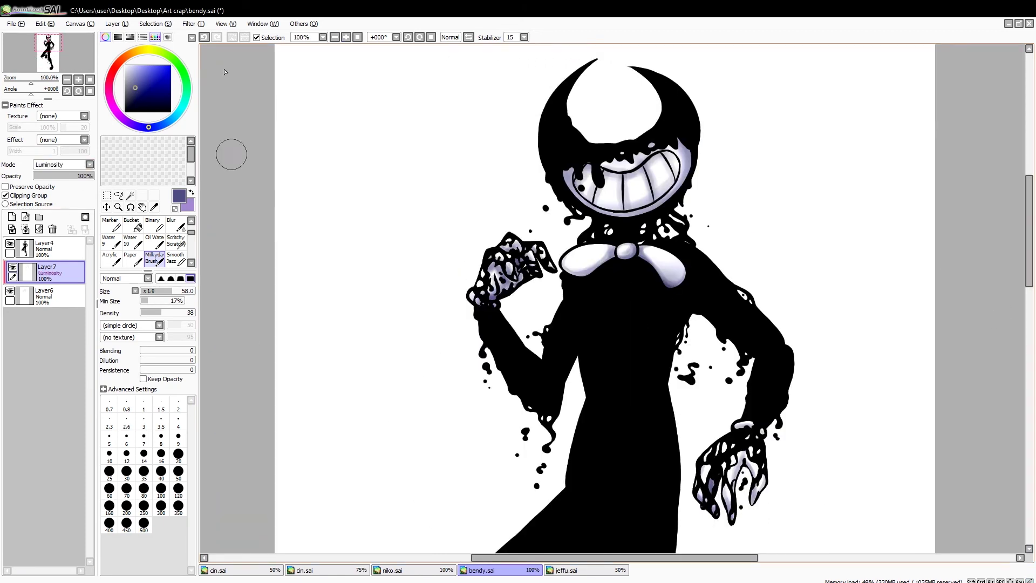
# Set the layer to Luminosity, paint white highlights on the teeth and bow tie at brush size 58, and save the drawing.
pyautogui.click(89, 164)
pyautogui.click(59, 200)
pyautogui.click(124, 65)
pyautogui.scroll(2, 594, 270)
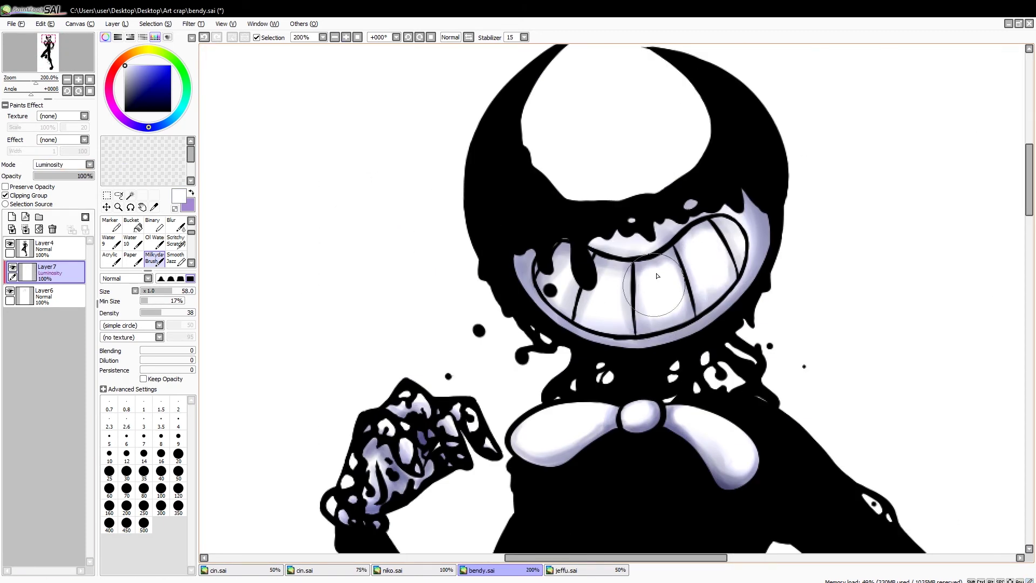
pyautogui.scroll(-3, 947, 330)
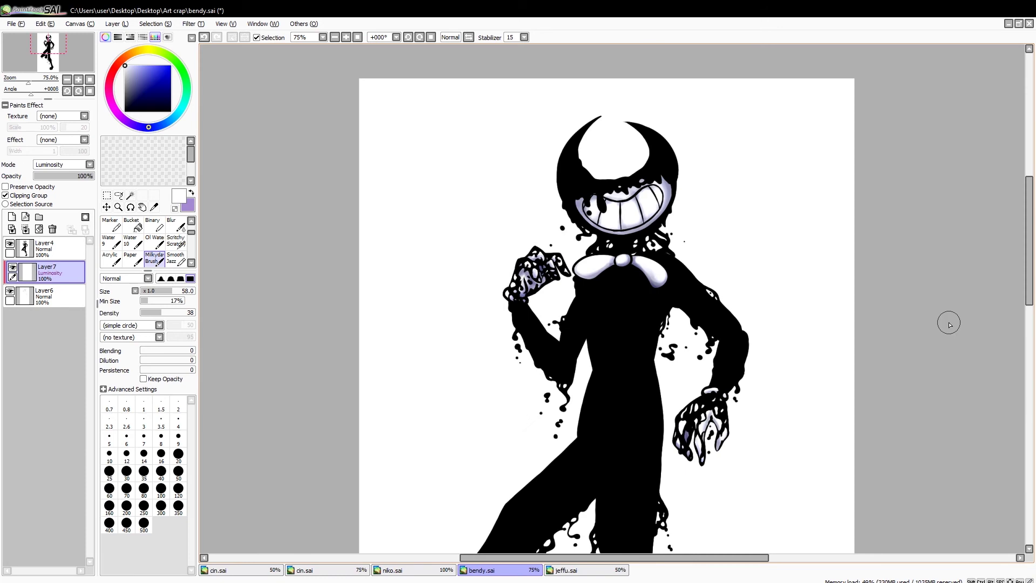
pyautogui.hotkey('ctrl', 'z')
pyautogui.scroll(2, 682, 224)
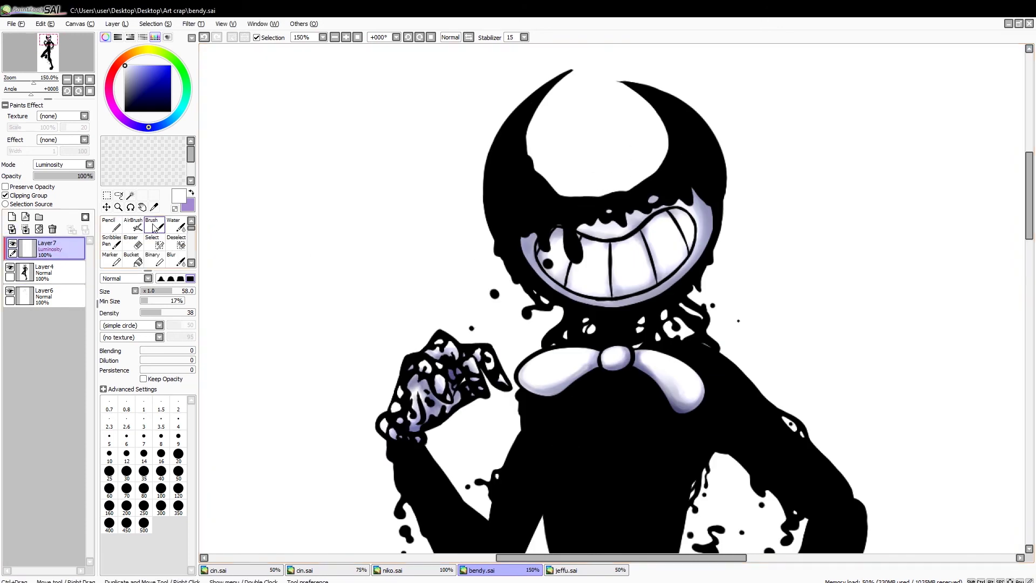
# Airbrush soft white light over the black body on a Luminosity layer clipped to the ink, and set its opacity to 21%.
pyautogui.press('v')
pyautogui.scroll(-5, 440, 173)
pyautogui.scroll(-6, 763, 370)
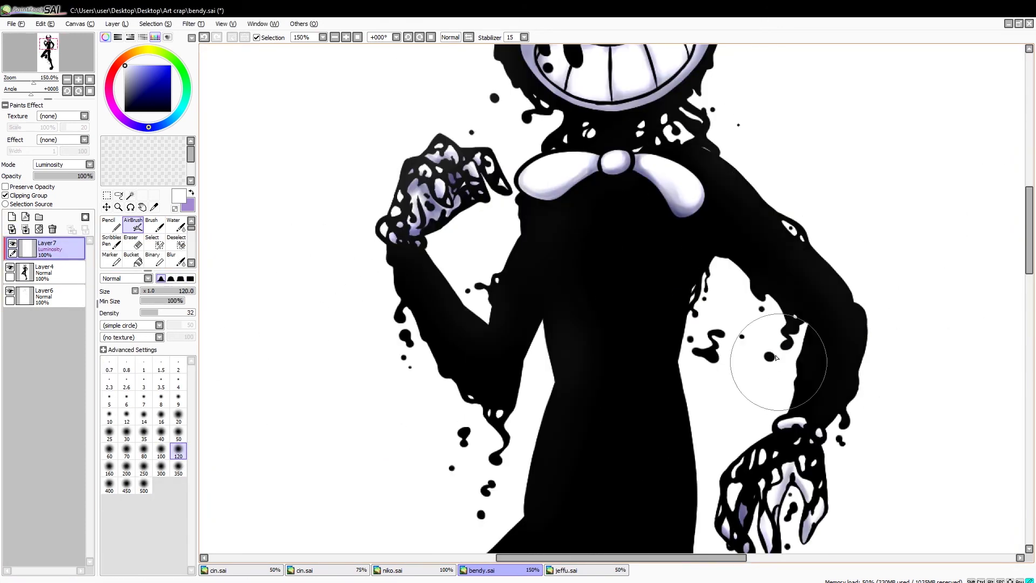
pyautogui.press(']')
pyautogui.press(']')
pyautogui.scroll(5, 496, 231)
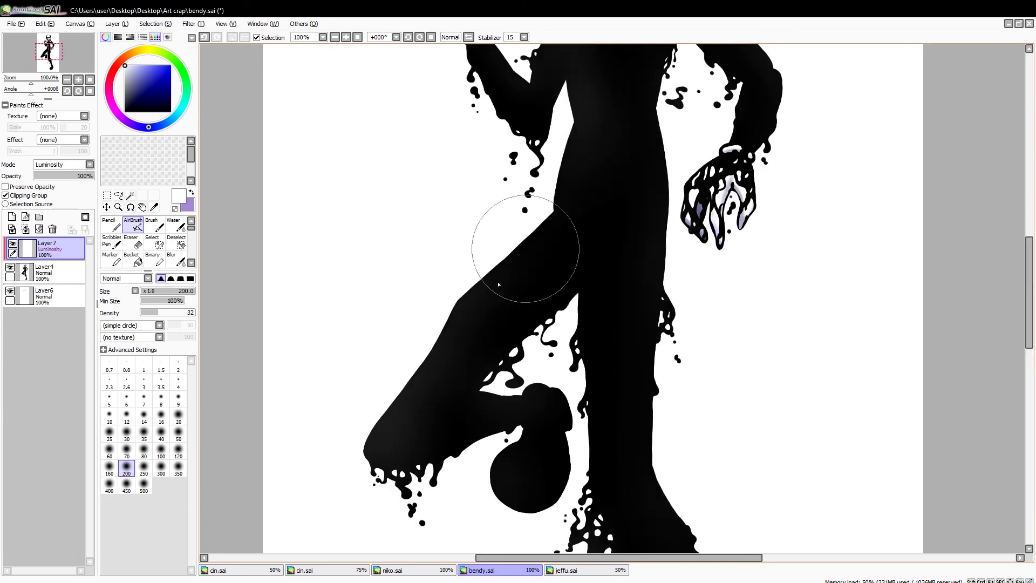
pyautogui.scroll(-3, 497, 230)
pyautogui.scroll(3, 496, 231)
pyautogui.moveTo(91, 176); pyautogui.dragTo(47, 176)
pyautogui.scroll(-2, 891, 284)
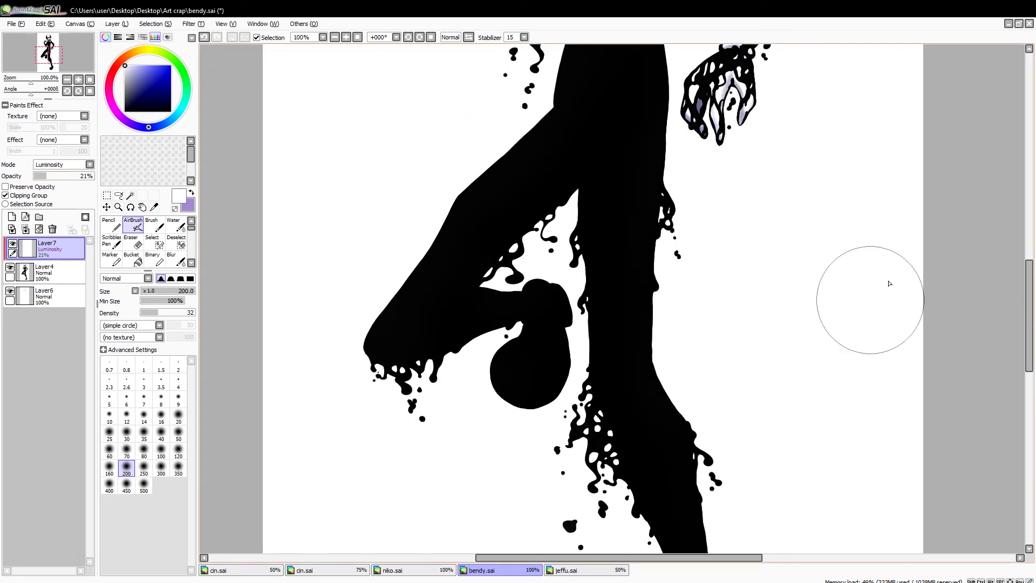
# Paint hard white highlights on the horns, head drips and ink drops with the Ink brush at size 65 on a full-opacity Luminosity layer.
pyautogui.scroll(-2, 474, 300)
pyautogui.scroll(-3, 294, 282)
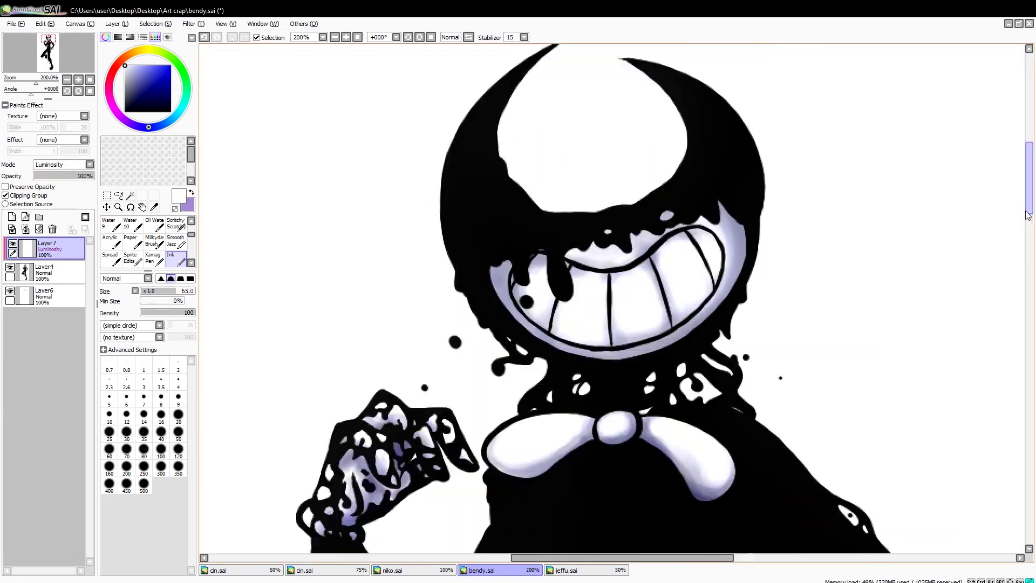
pyautogui.scroll(-2, 485, 173)
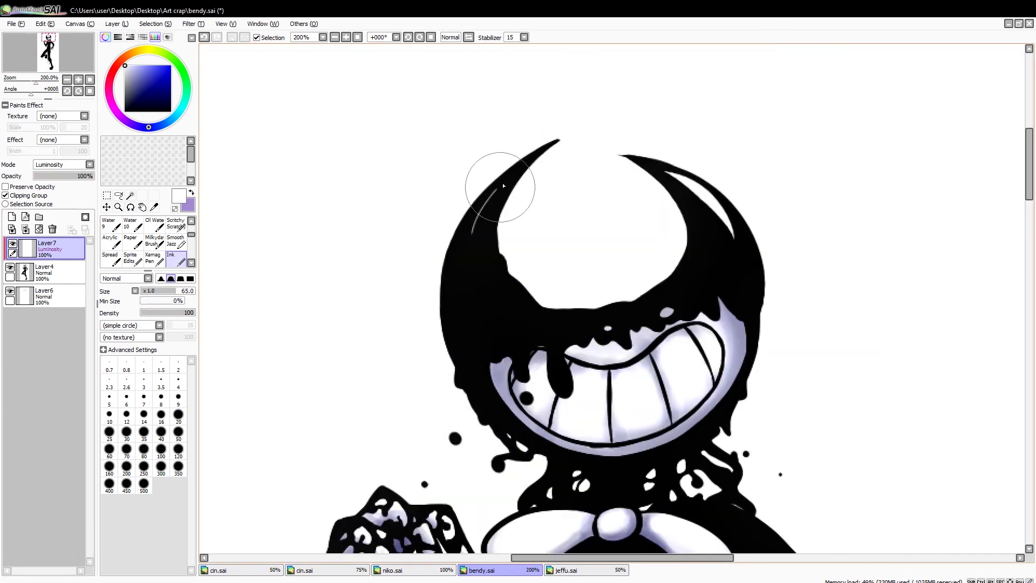
pyautogui.scroll(2, 916, 202)
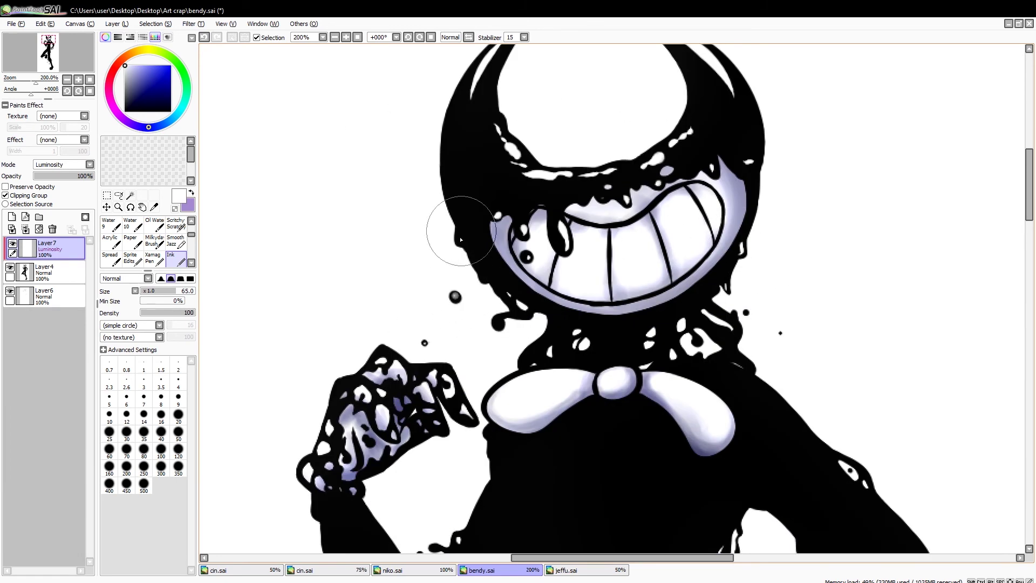
# Paint long white highlights along the shoulder, lowered arm and surrounding ink drips.
pyautogui.scroll(-2, 763, 312)
pyautogui.moveTo(729, 237)
pyautogui.mouseDown()
pyautogui.moveTo(814, 311)
pyautogui.moveTo(908, 428)
pyautogui.moveTo(834, 370)
pyautogui.moveTo(884, 405)
pyautogui.mouseUp()
pyautogui.scroll(-3, 924, 216)
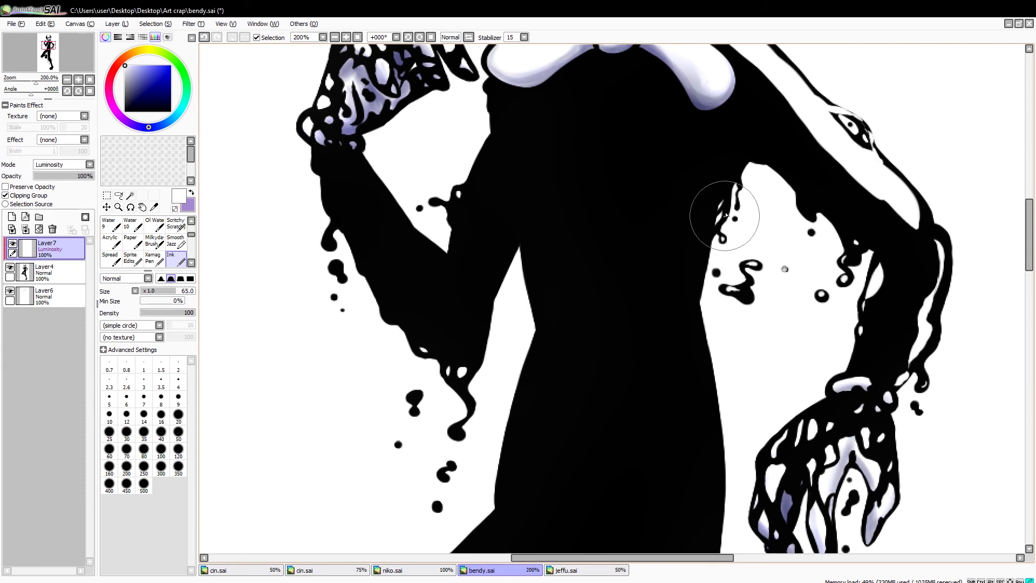
# Paint long white highlights down the side of the torso and into the hip.
pyautogui.hscroll(-3, 636, 227)
pyautogui.moveTo(636, 226)
pyautogui.mouseDown()
pyautogui.moveTo(640, 196)
pyautogui.moveTo(645, 291)
pyautogui.mouseUp()
pyautogui.scroll(-3, 646, 292)
pyautogui.moveTo(655, 231); pyautogui.dragTo(604, 426)
pyautogui.hotkey('ctrl', 'z')
pyautogui.moveTo(669, 213); pyautogui.dragTo(604, 421)
pyautogui.scroll(-1, 659, 294)
# Paint white highlights on the raised leg, standing leg, both shoes and the ink drips around them.
pyautogui.moveTo(469, 211); pyautogui.dragTo(336, 424)
pyautogui.moveTo(564, 340)
pyautogui.mouseDown()
pyautogui.moveTo(596, 345)
pyautogui.moveTo(629, 388)
pyautogui.mouseUp()
pyautogui.scroll(-2, 982, 313)
pyautogui.moveTo(532, 346); pyautogui.dragTo(564, 307)
pyautogui.scroll(-10, 632, 301)
pyautogui.scroll(3, 763, 413)
pyautogui.scroll(-1, 763, 378)
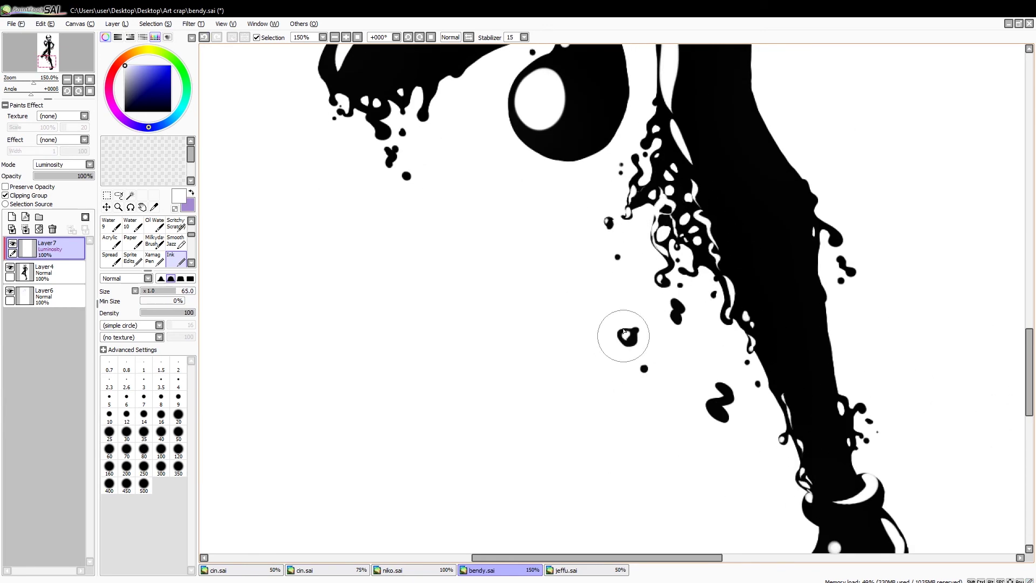
pyautogui.scroll(6, 863, 273)
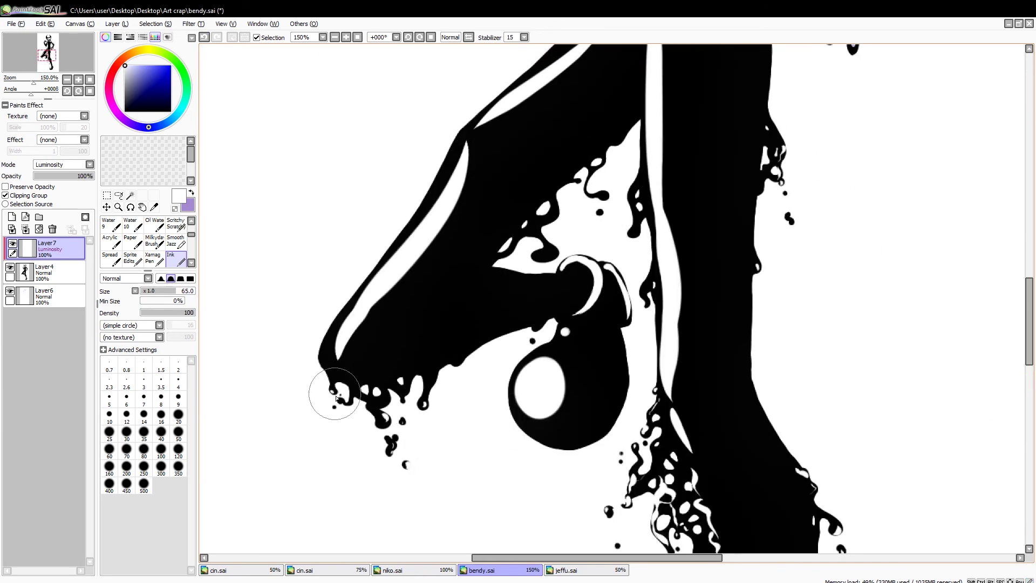
# Lower the hard highlight layer's opacity to 3% and save the drawing.
pyautogui.hotkey('ctrl', '-')
pyautogui.hotkey('ctrl', '-')
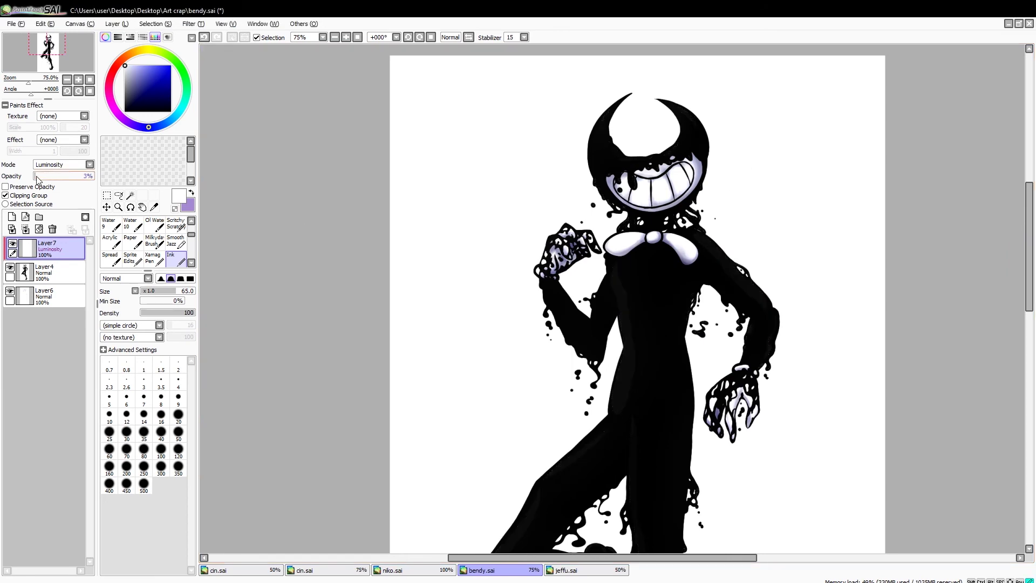
pyautogui.hotkey('ctrl', '+')
pyautogui.hotkey('ctrl', '+')
pyautogui.hotkey('ctrl', '+')
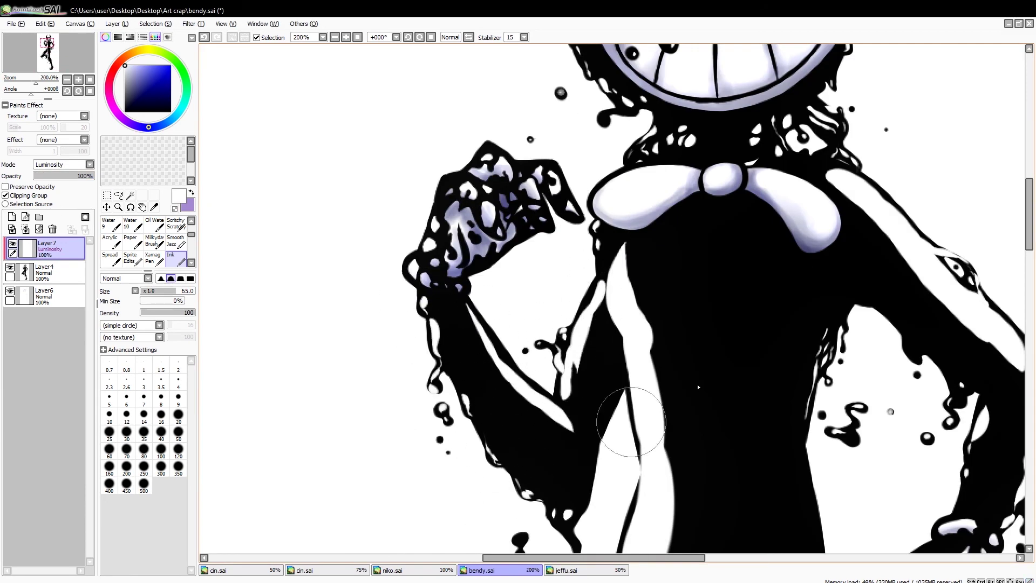
pyautogui.scroll(-3, 529, 432)
pyautogui.hotkey('ctrl', 's')
pyautogui.hotkey('ctrl', '-')
pyautogui.hotkey('ctrl', '-')
pyautogui.moveTo(92, 176); pyautogui.dragTo(35, 176)
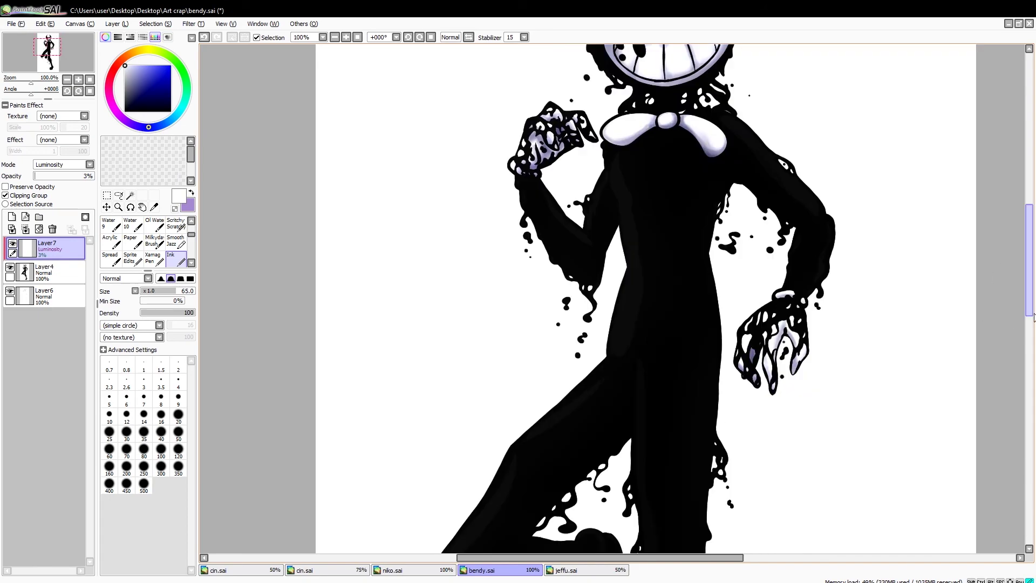
# Paint small white highlights on the horns and head with the Ink brush on a full-opacity clipped Luminosity layer.
pyautogui.scroll(-5, 287, 277)
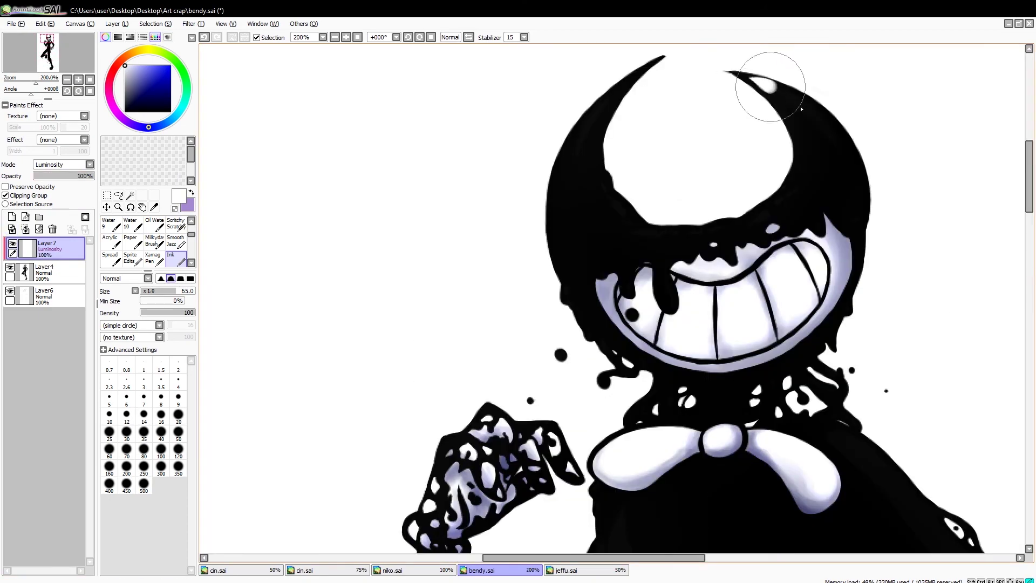
pyautogui.press('h')
pyautogui.press('h')
pyautogui.hotkey('ctrl', '+')
pyautogui.hotkey('ctrl', '+')
pyautogui.hotkey('ctrl', '-')
pyautogui.hotkey('ctrl', '-')
pyautogui.hotkey('ctrl', '-')
pyautogui.hotkey('ctrl', '-')
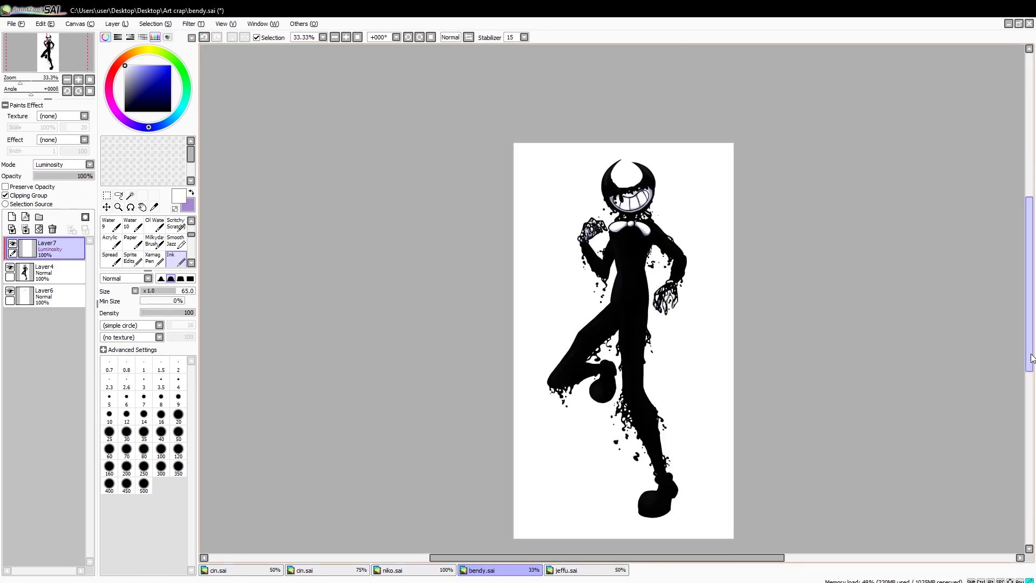
# Dab small white highlights along the shoulder and lowered arm with the Ink brush at size 35.
pyautogui.hotkey('ctrl', '+')
pyautogui.hotkey('ctrl', '+')
pyautogui.hotkey('ctrl', '+')
pyautogui.scroll(-3, 870, 226)
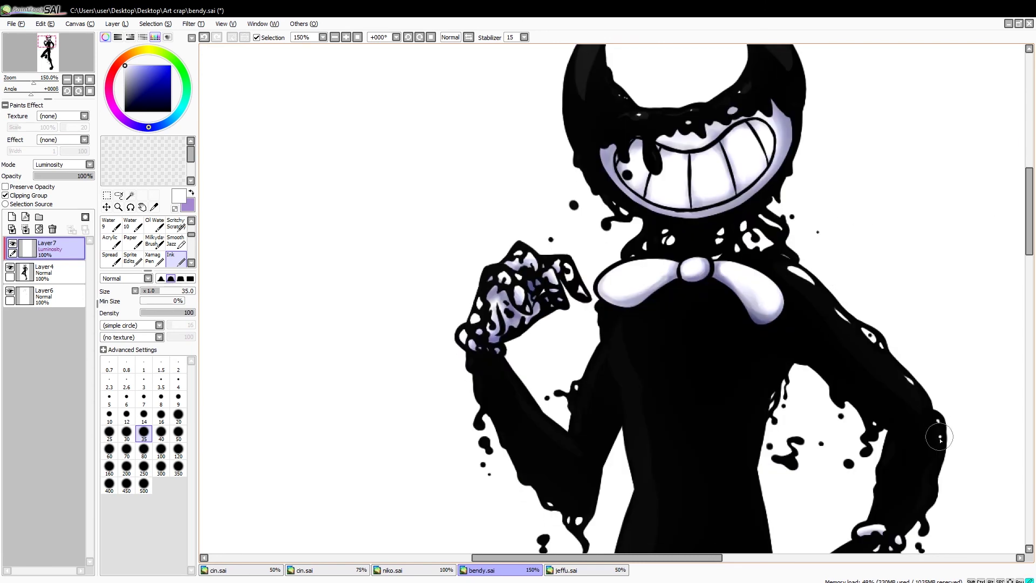
# Add small white highlights to the raised leg and shoes, and set the highlight layer's opacity to 28%.
pyautogui.scroll(-8, 562, 396)
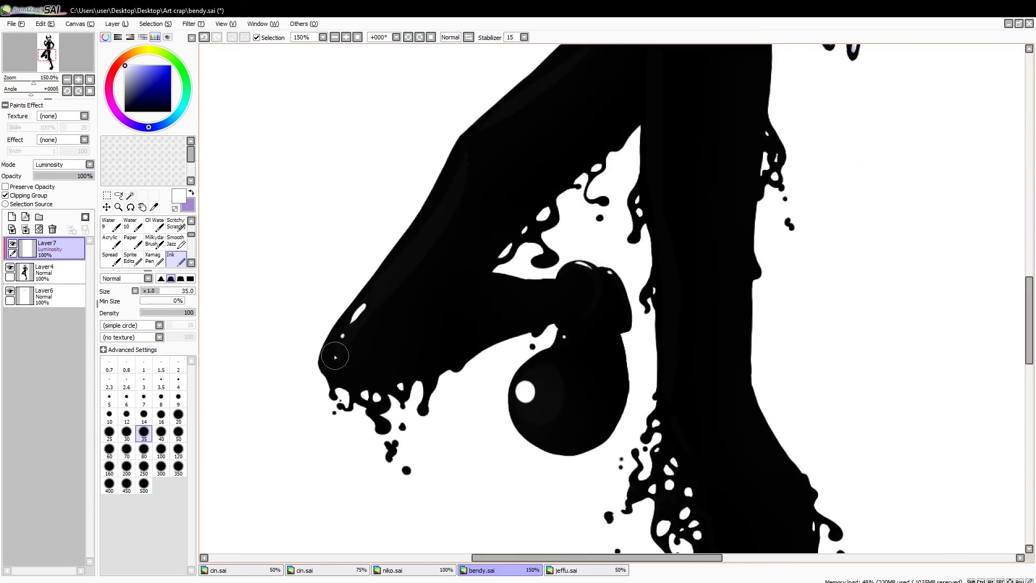
pyautogui.scroll(-10, 724, 275)
pyautogui.click(334, 37)
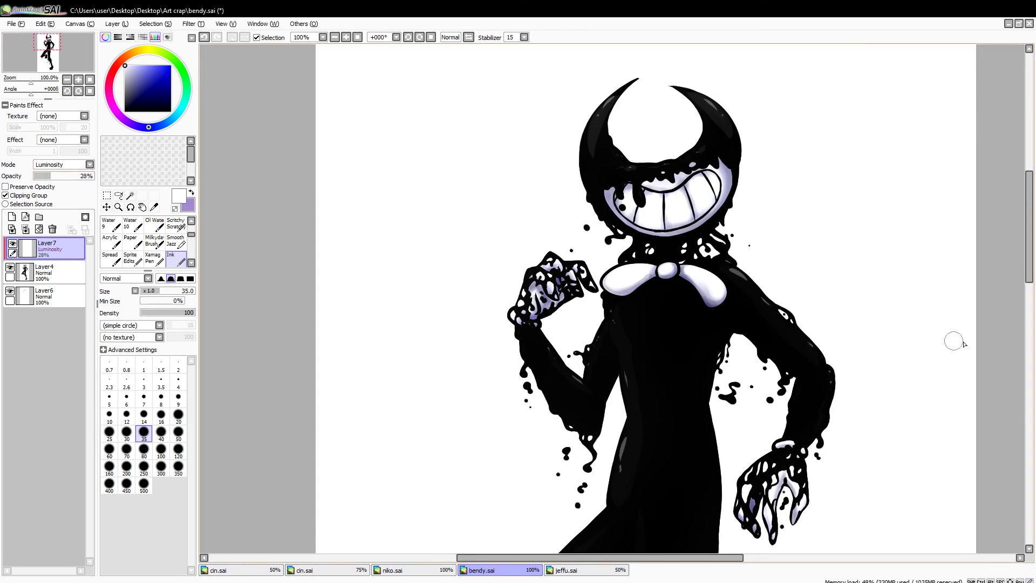
pyautogui.scroll(1, 964, 344)
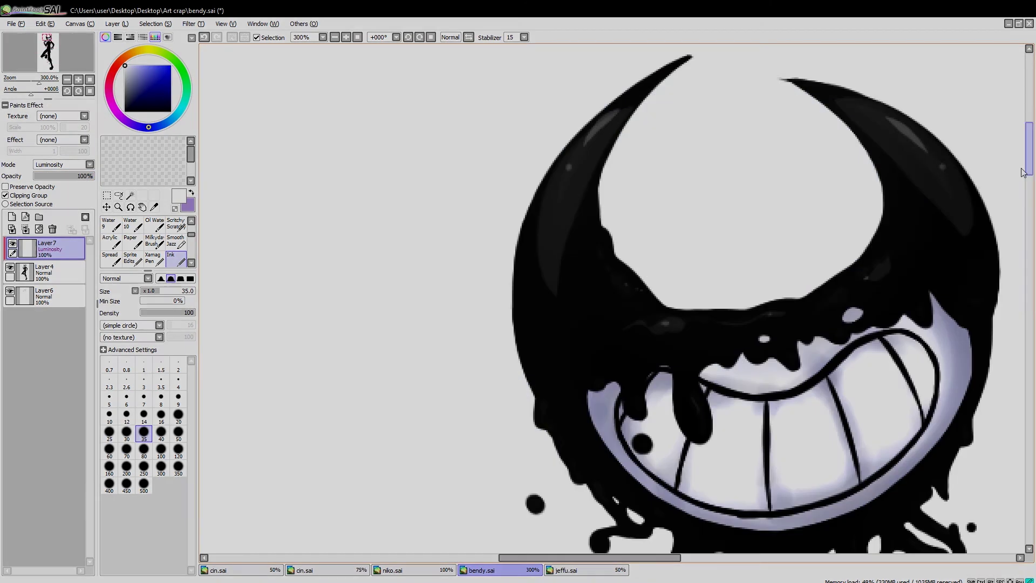